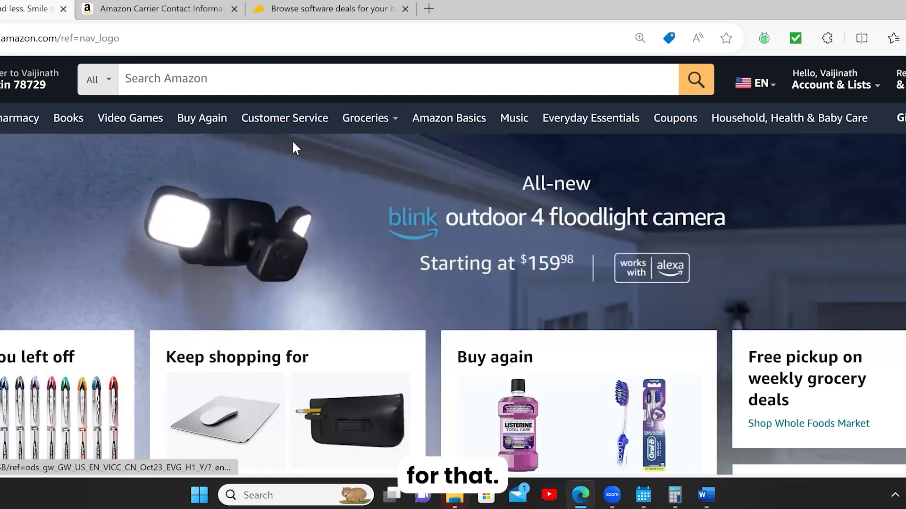
- Enlarge the Amazon home page by two zoom levels
key("ctrl+plus")
key("ctrl+plus")
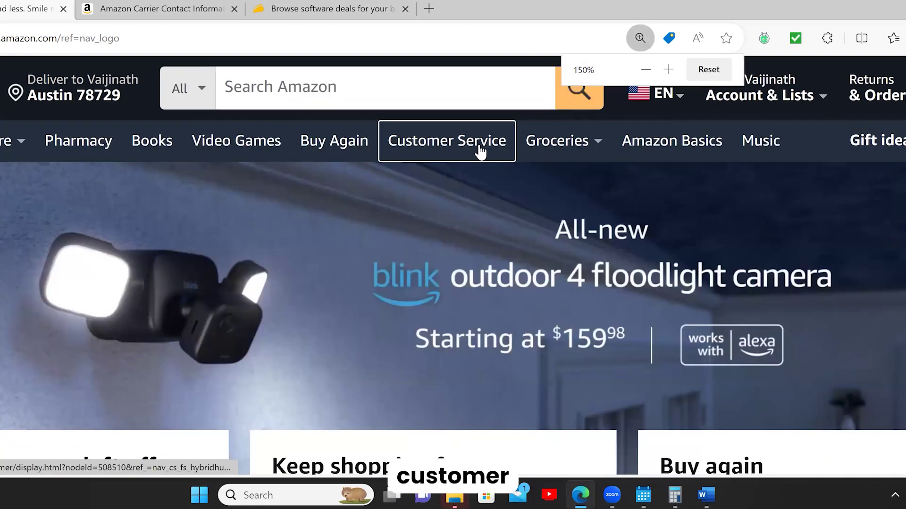
key("ctrl+plus")
key("ctrl+plus")
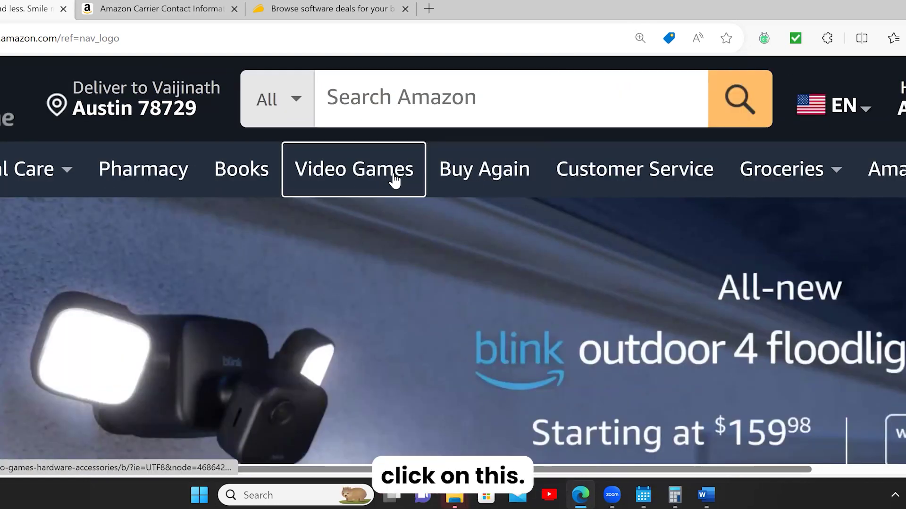
- Go to Amazon Customer Service, zoom in on its help topic cards, and choose the missing-package topic
left_click(630, 180)
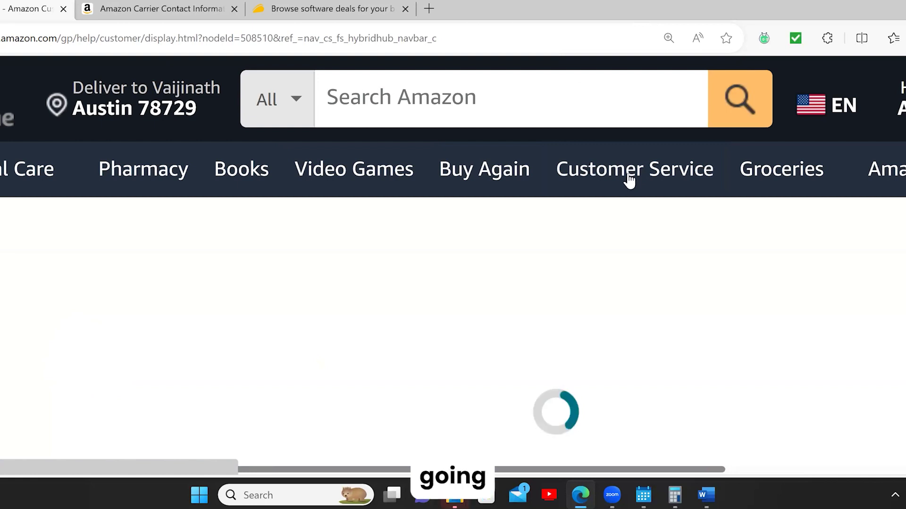
key("ctrl+minus")
key("ctrl+minus")
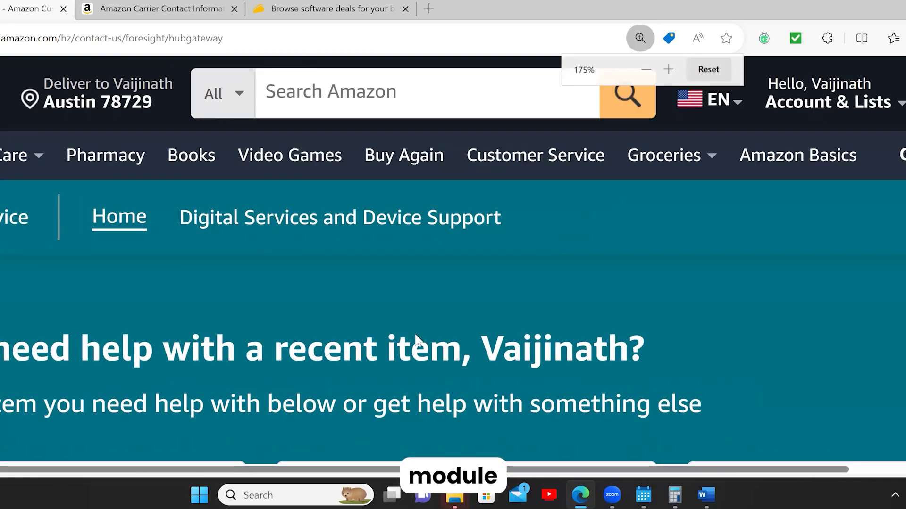
scroll(414, 354, "down", 10)
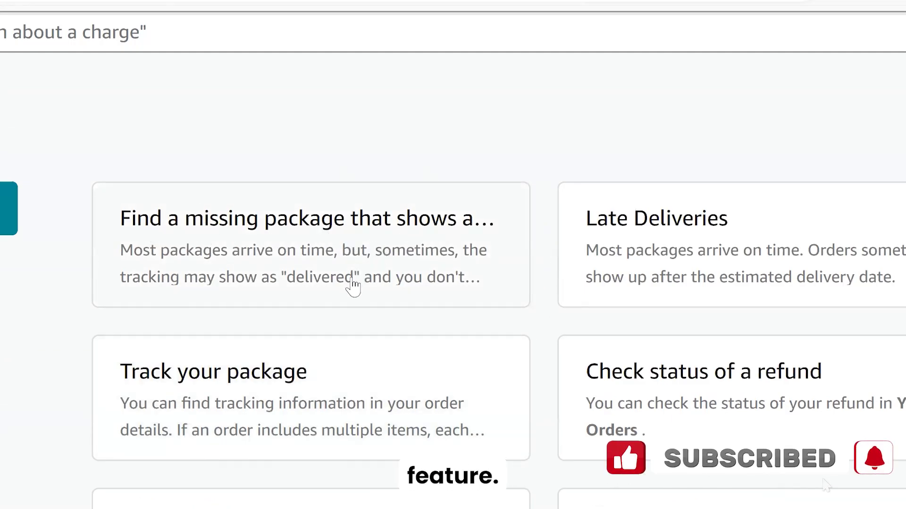
key("ctrl+plus")
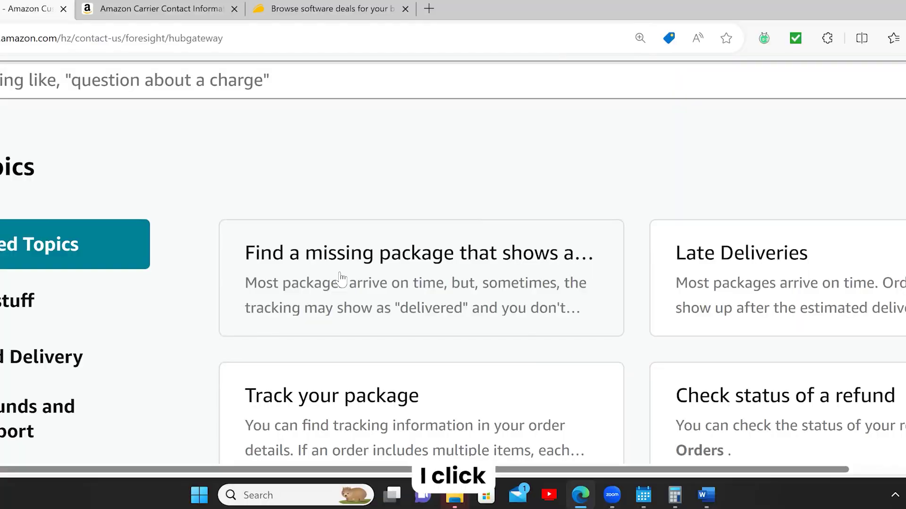
left_click(340, 274)
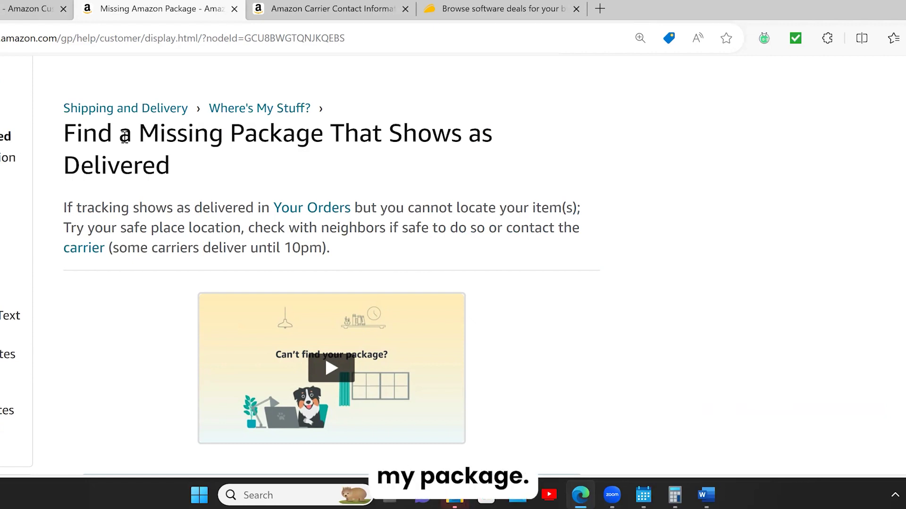
- Select the article title 'Find a Missing Package That Shows as Delivered'
scroll(86, 147, "down", 1)
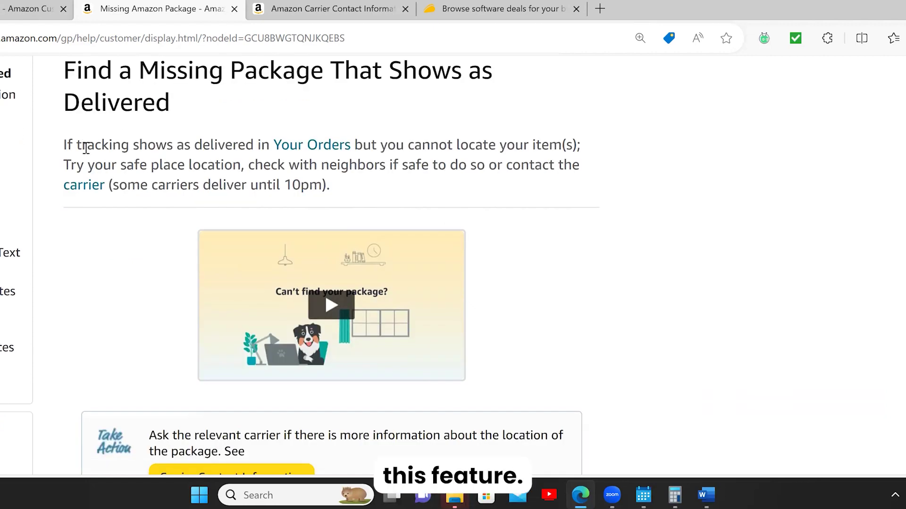
scroll(86, 147, "up", 1)
left_click_drag(65, 134, 434, 169)
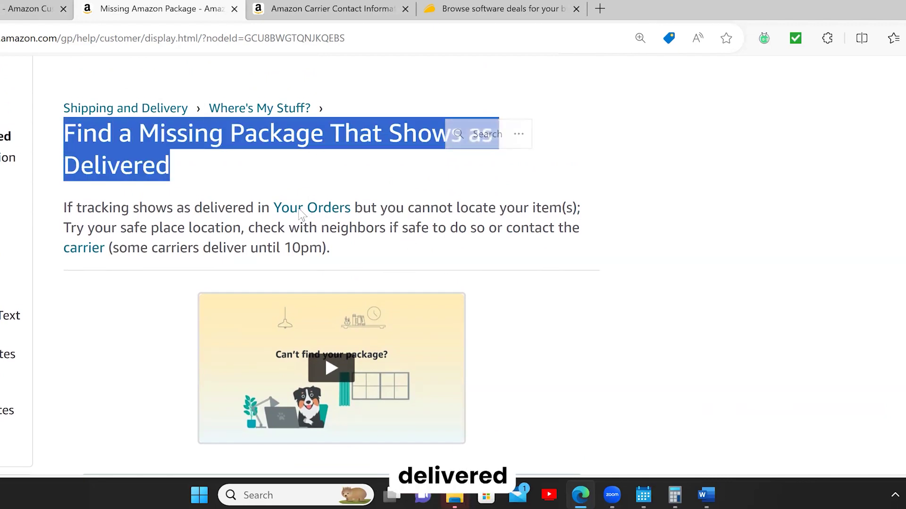
scroll(289, 182, "down", 1)
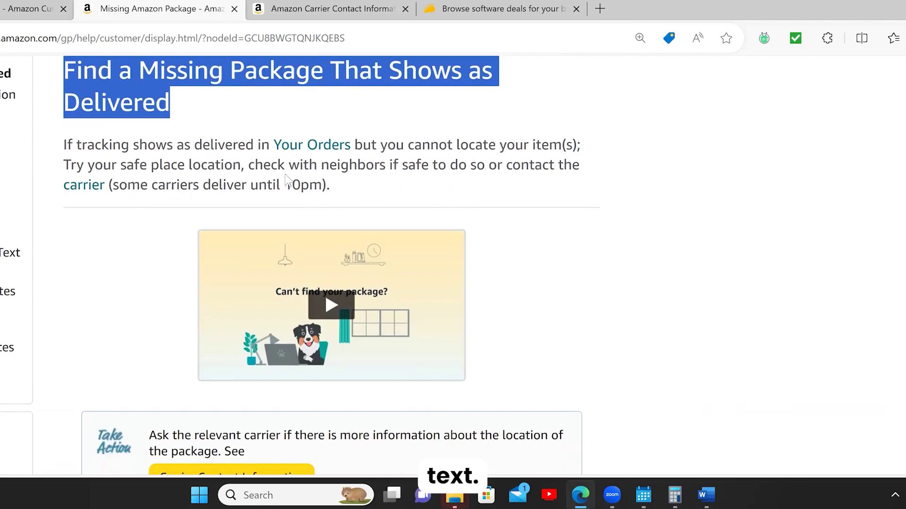
left_click(323, 306)
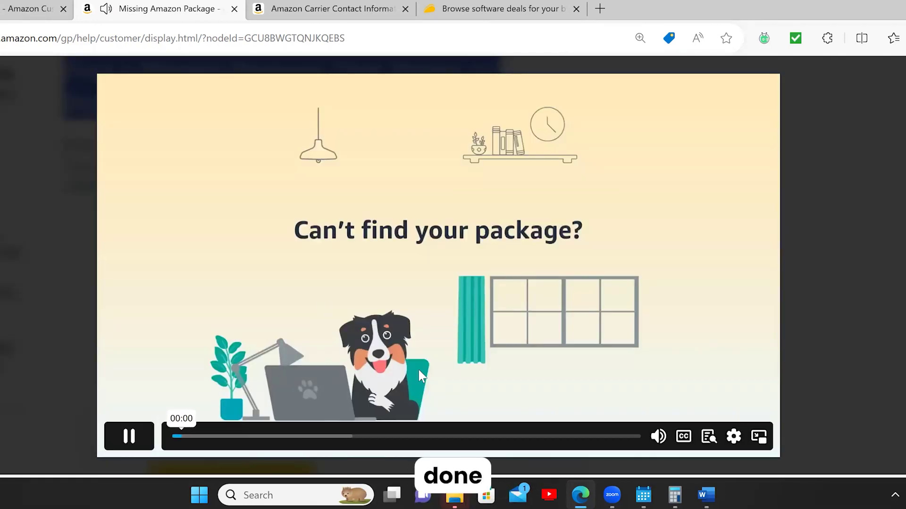
left_click(402, 441)
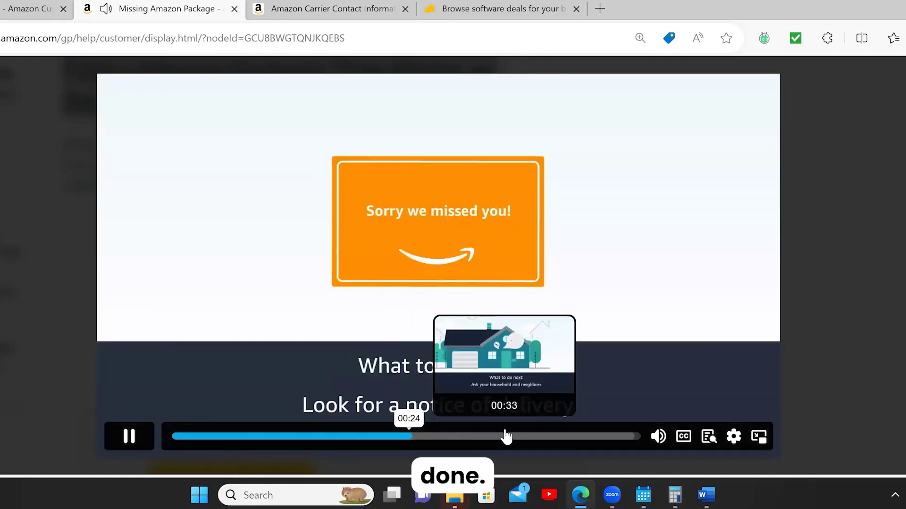
left_click(506, 436)
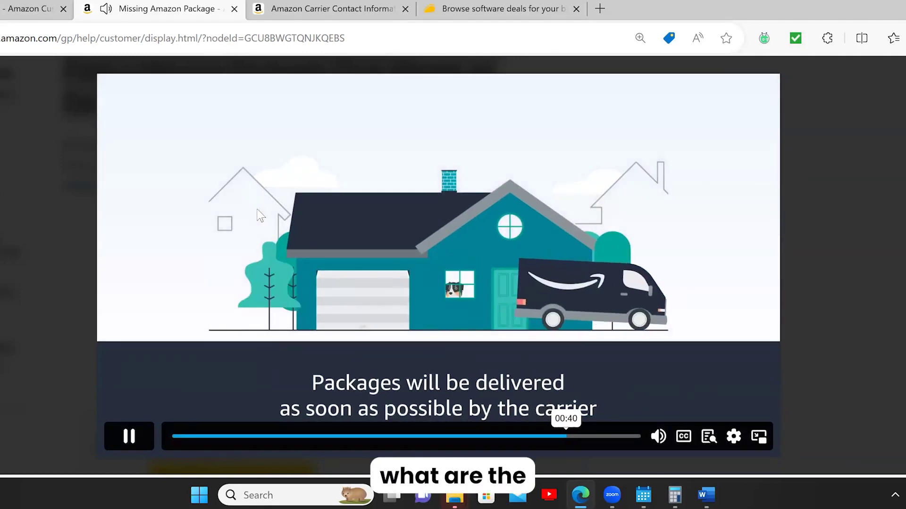
left_click(137, 438)
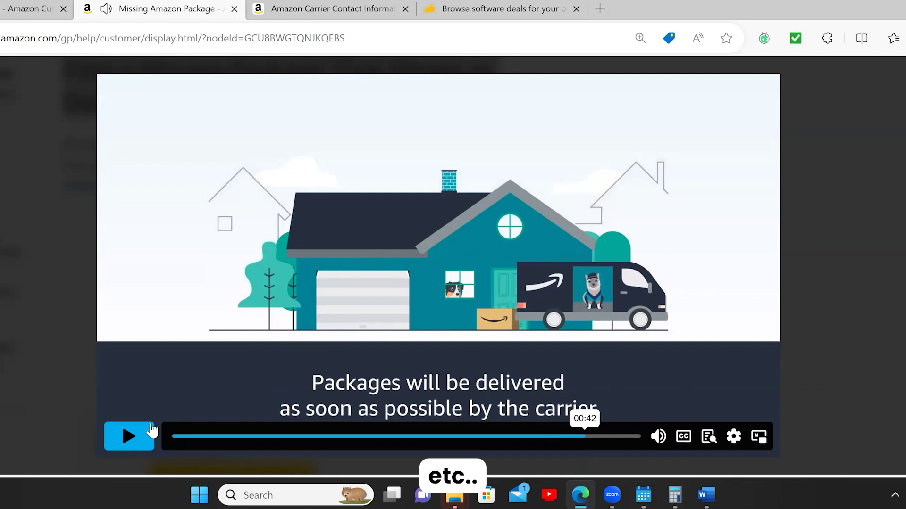
key("Escape")
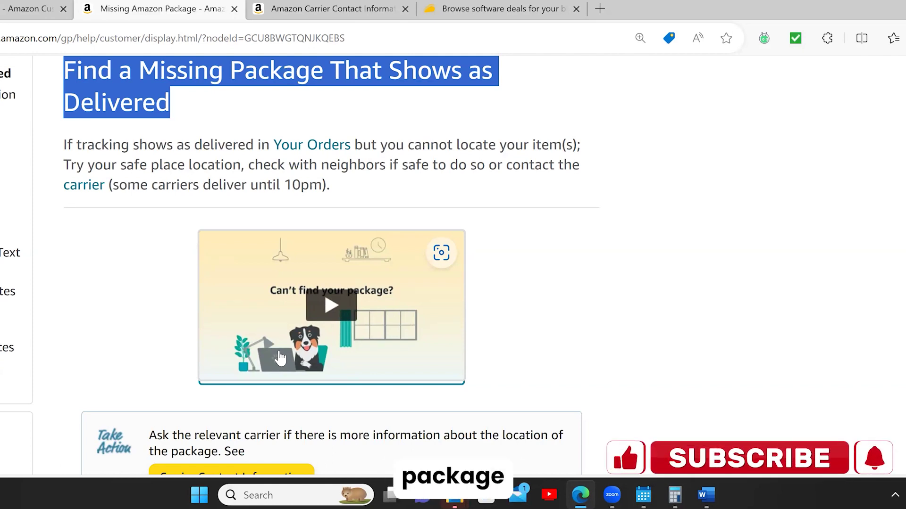
scroll(279, 358, "down", 3)
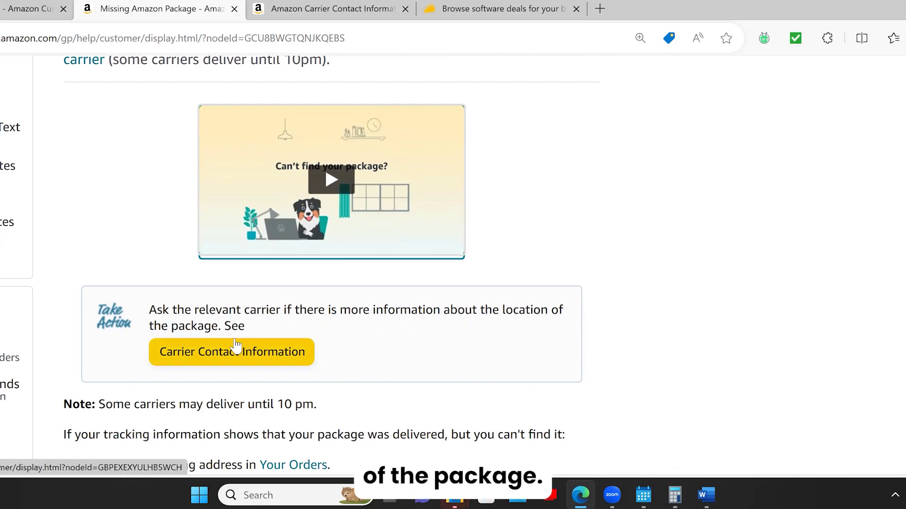
scroll(235, 344, "down", 3)
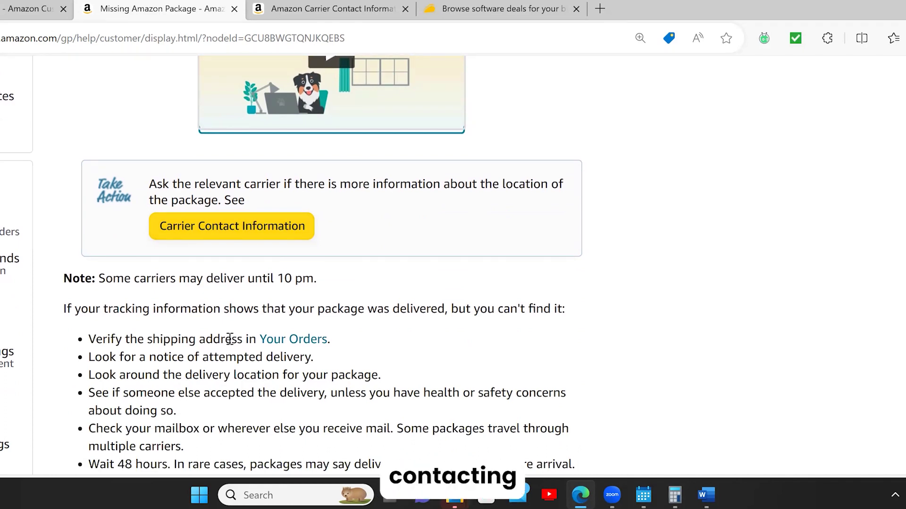
left_click(285, 240)
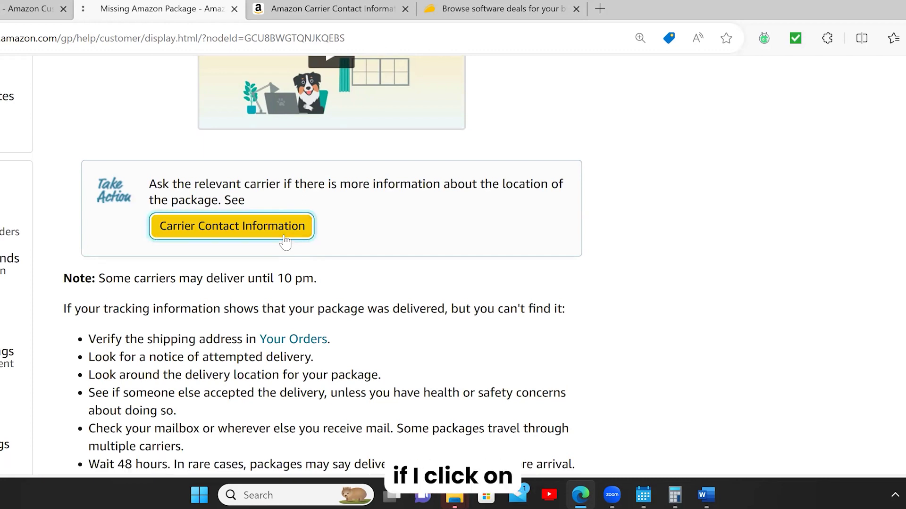
scroll(285, 243, "down", 6)
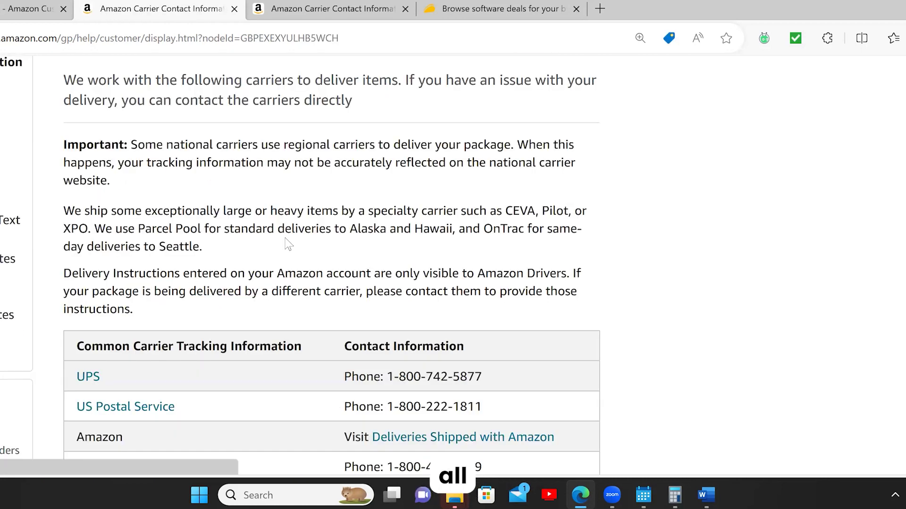
scroll(287, 243, "down", 8)
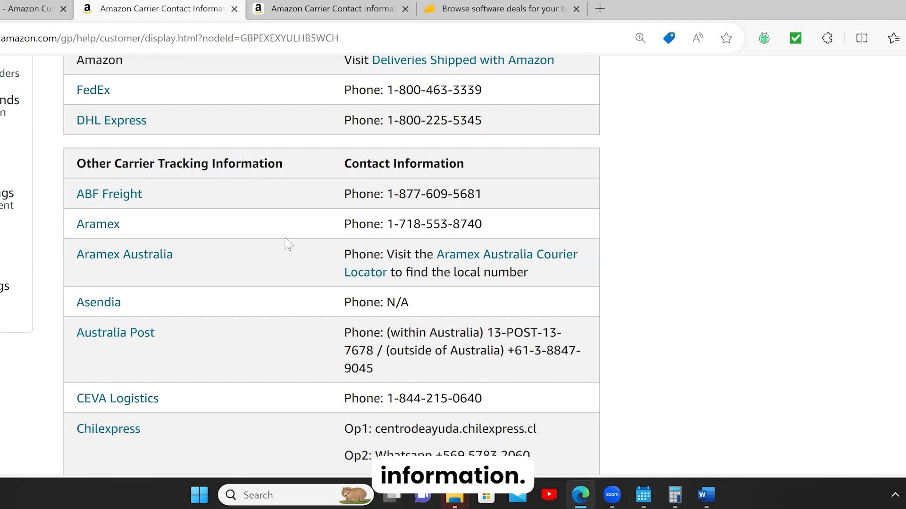
scroll(287, 243, "up", 4)
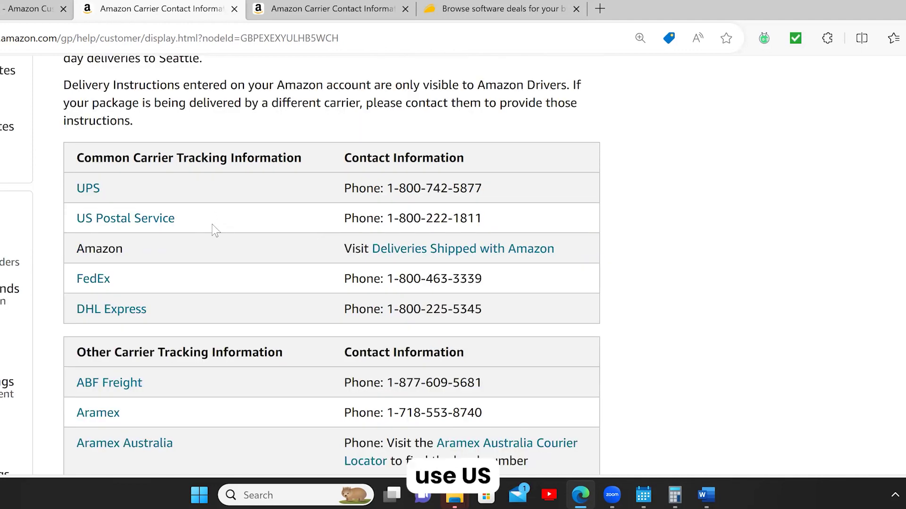
scroll(211, 225, "down", 1)
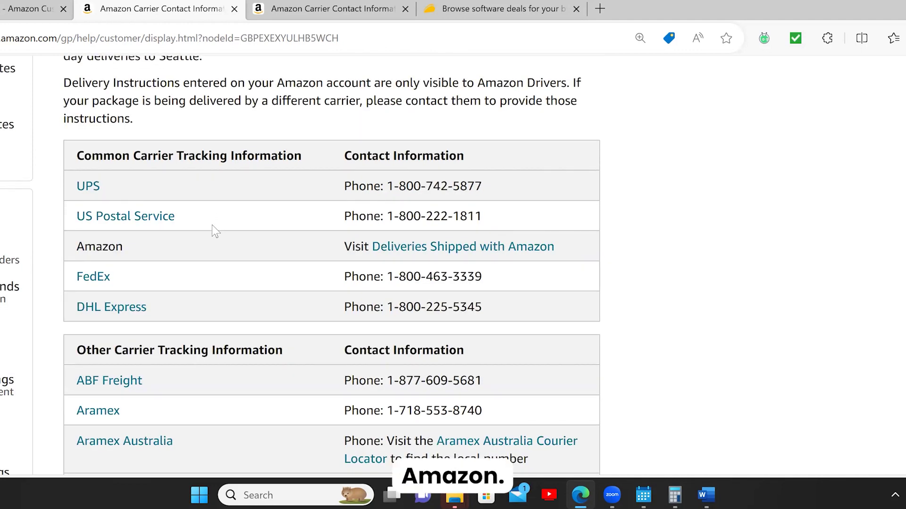
scroll(212, 225, "down", 3)
scroll(211, 225, "down", 4)
scroll(212, 226, "down", 10)
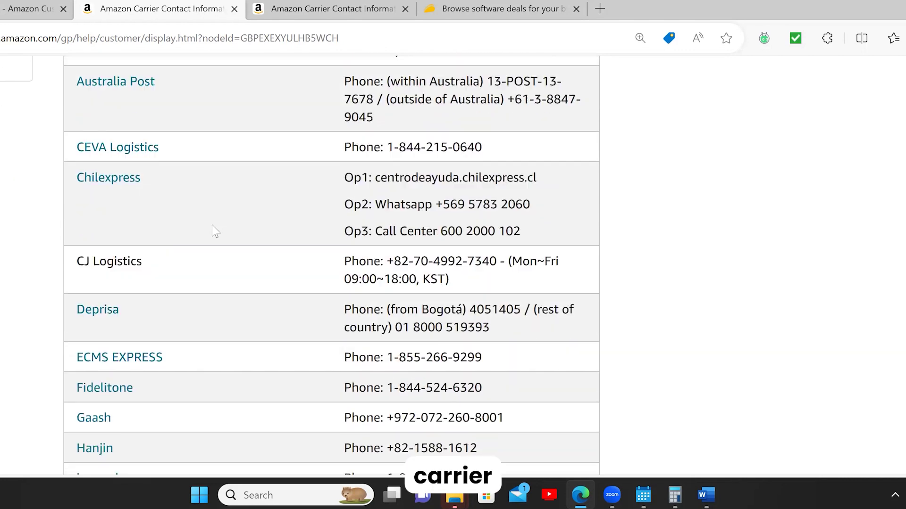
scroll(212, 225, "down", 9)
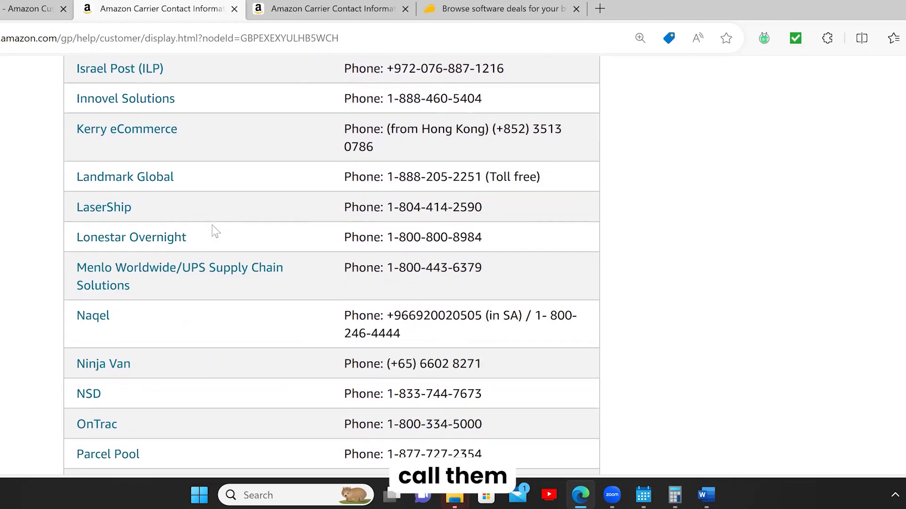
scroll(211, 225, "down", 3)
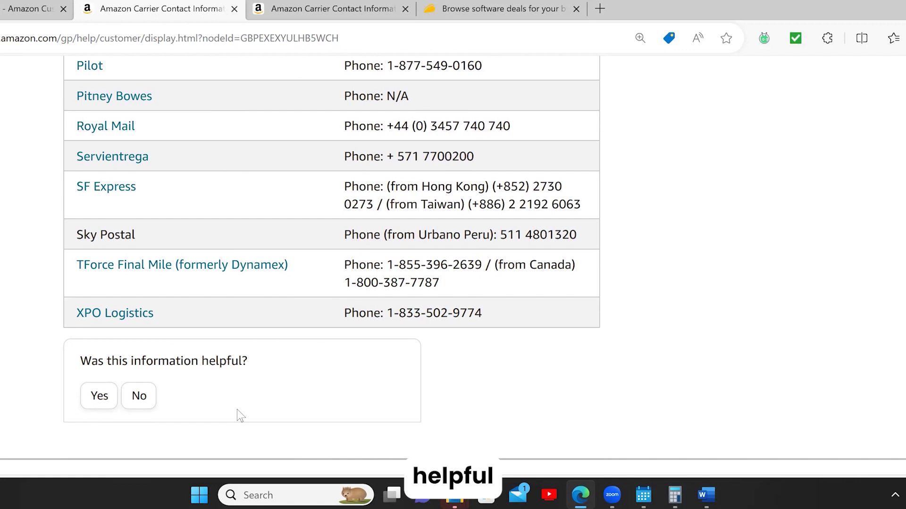
scroll(237, 409, "up", 20)
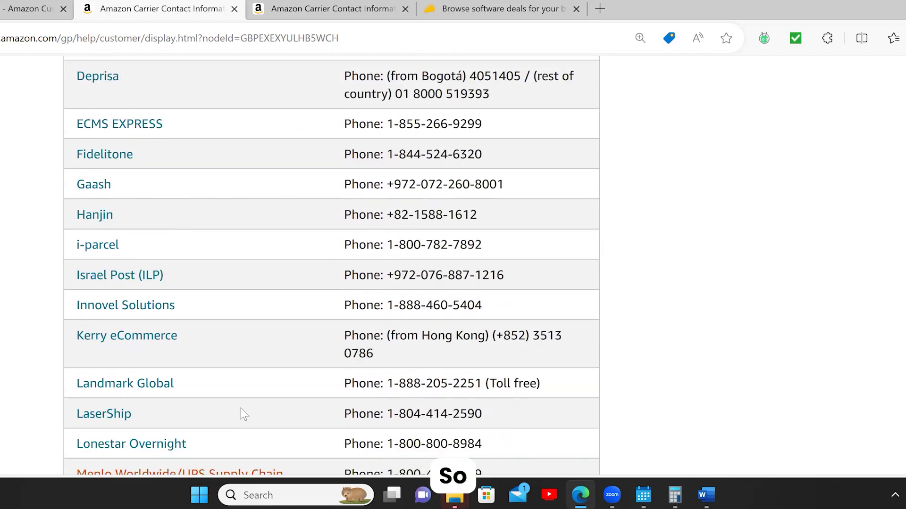
scroll(250, 410, "up", 10)
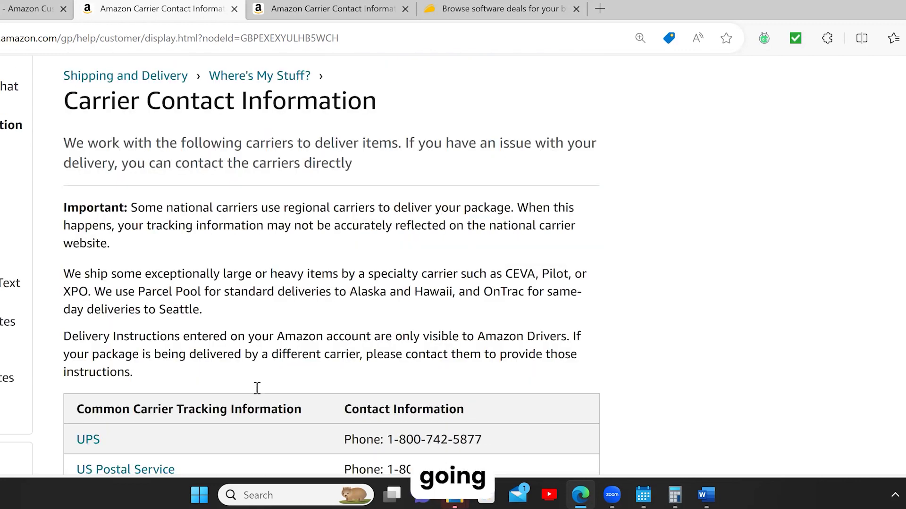
scroll(223, 382, "up", 5)
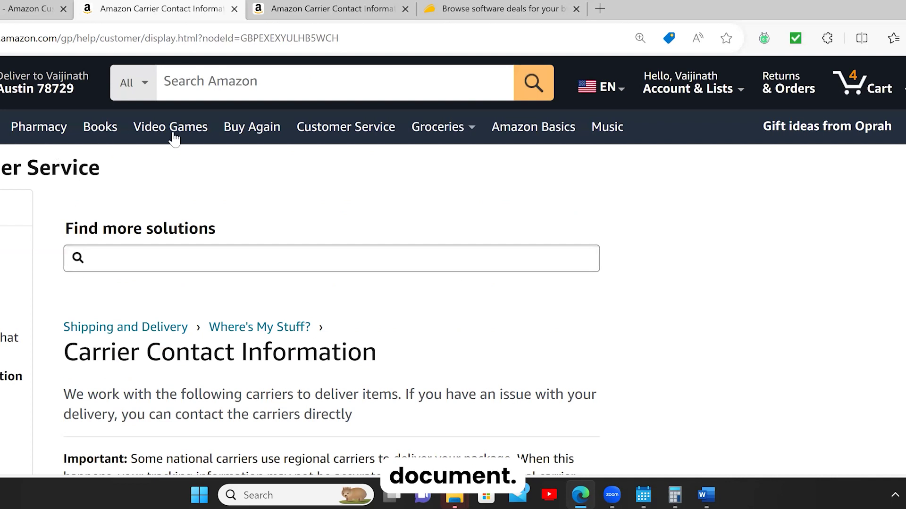
- Go to Help & Contact Us and read the help for a missing package shown as Delivered
left_click(328, 137)
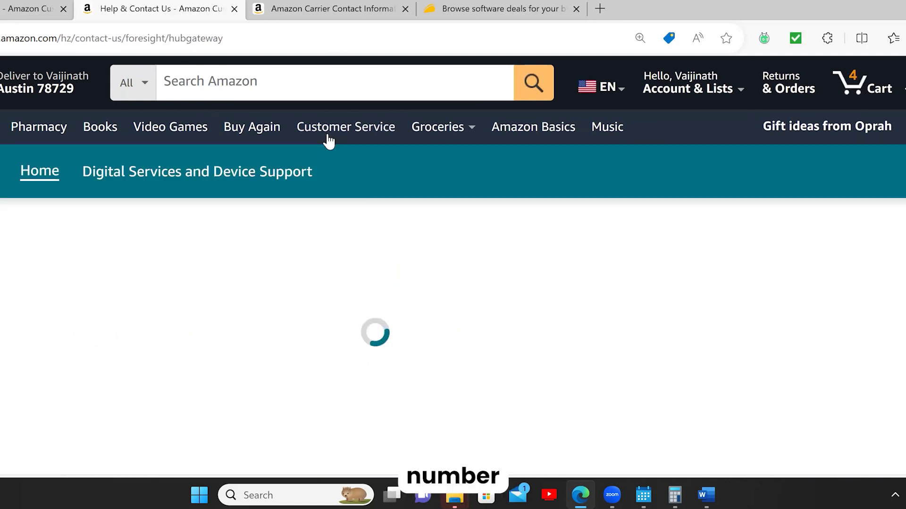
scroll(329, 141, "down", 2)
scroll(329, 152, "down", 10)
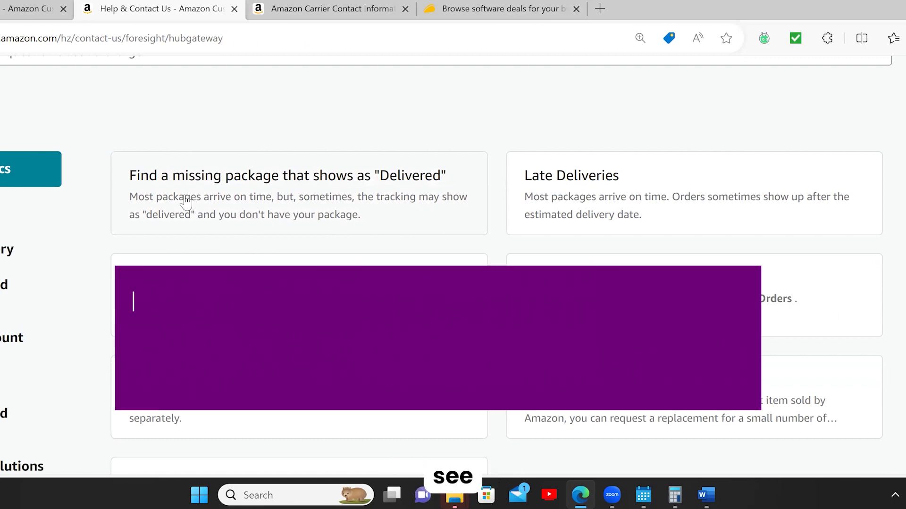
left_click(186, 201)
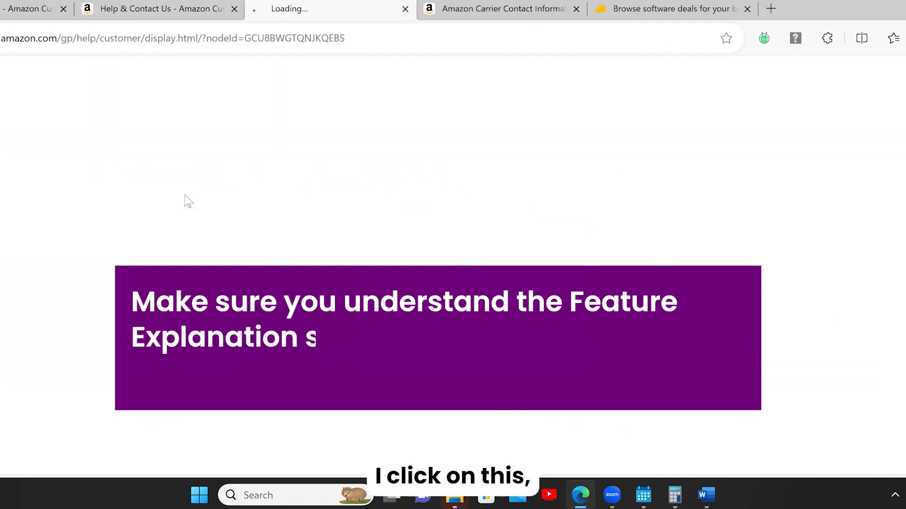
scroll(198, 208, "down", 6)
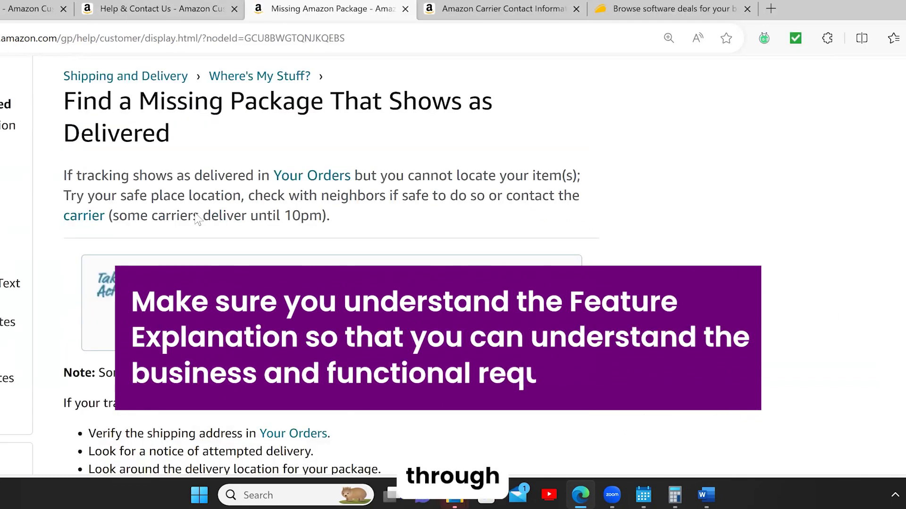
scroll(334, 253, "up", 5)
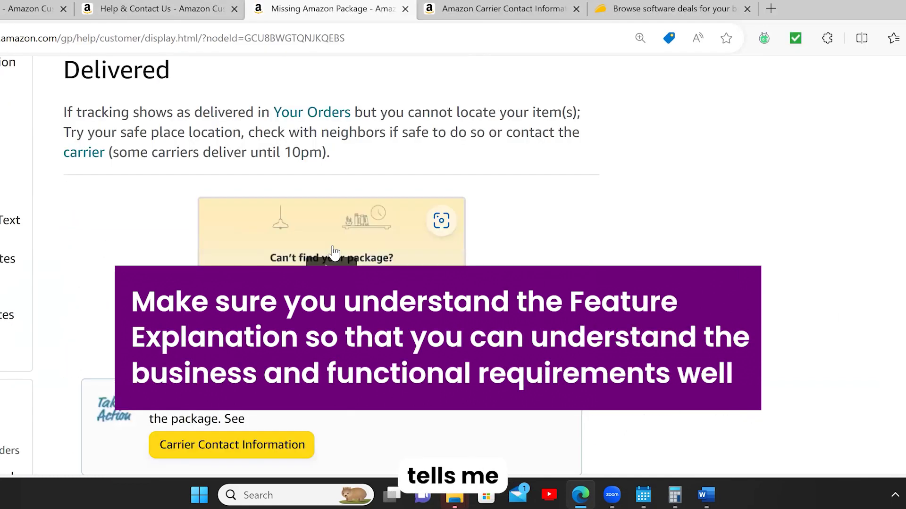
scroll(333, 253, "down", 3)
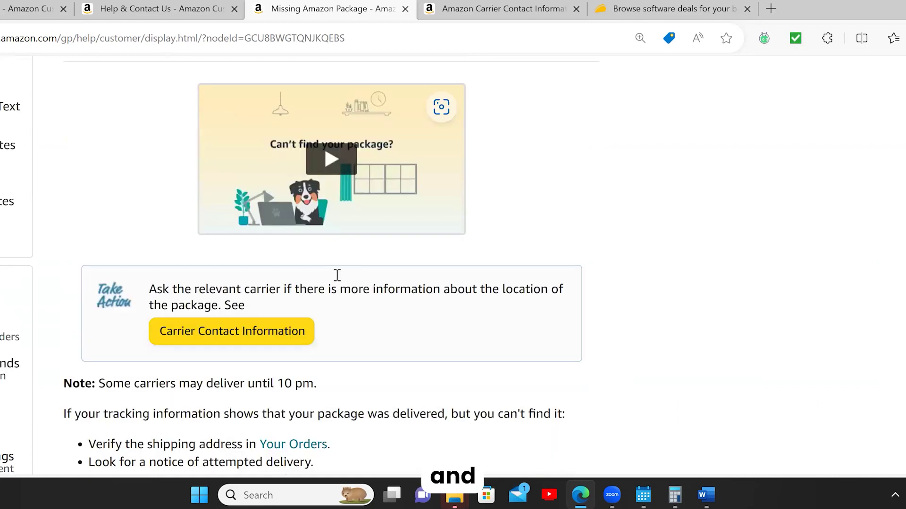
- Browse Amazon's carrier contact information page
left_click(212, 333)
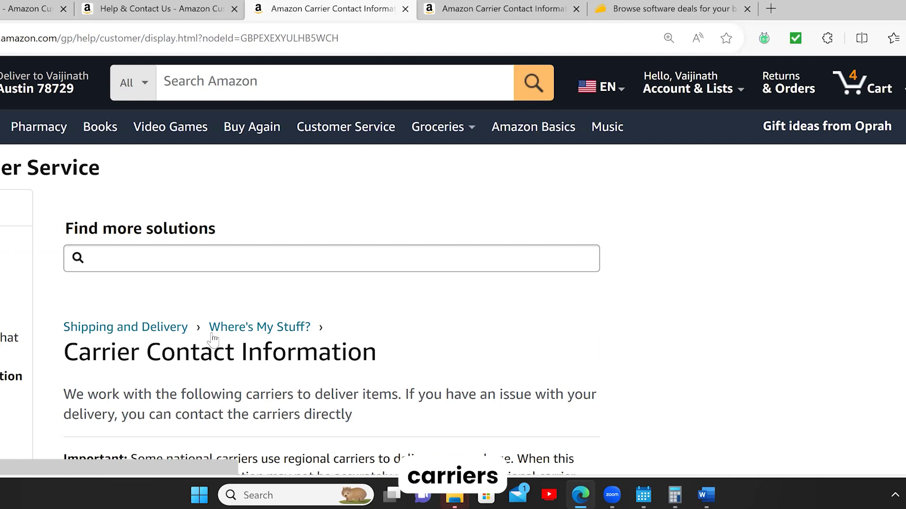
scroll(217, 338, "down", 6)
scroll(216, 338, "down", 6)
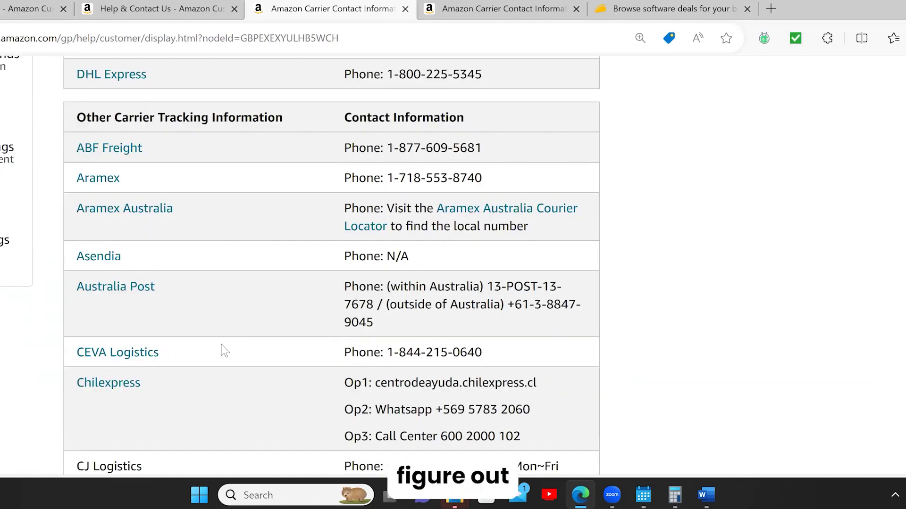
scroll(222, 347, "down", 6)
scroll(229, 357, "up", 12)
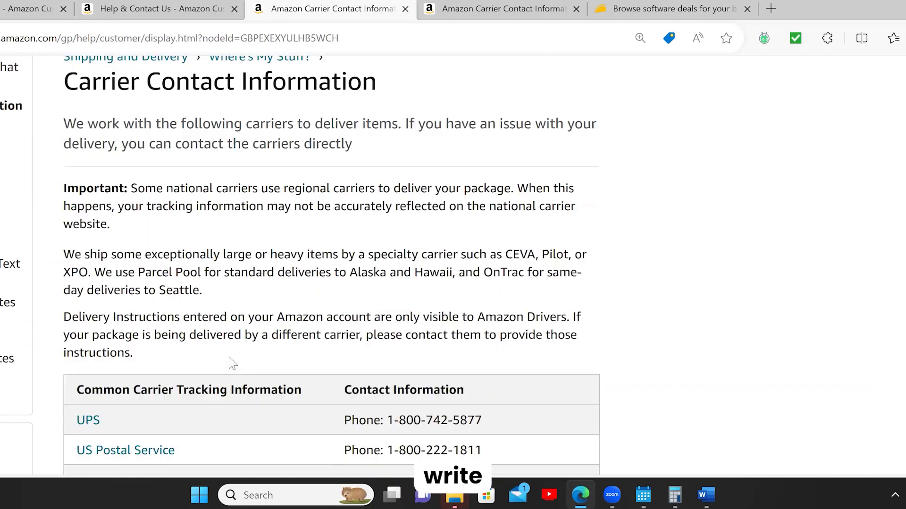
scroll(229, 357, "up", 5)
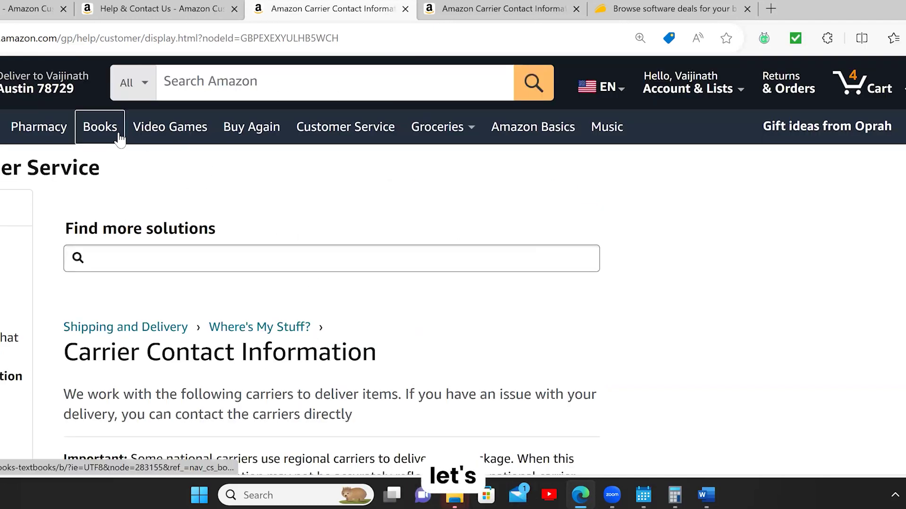
- Return to Help & Contact Us, then write 'Business Requirement :- The System shall provide the' in Word
left_click(300, 137)
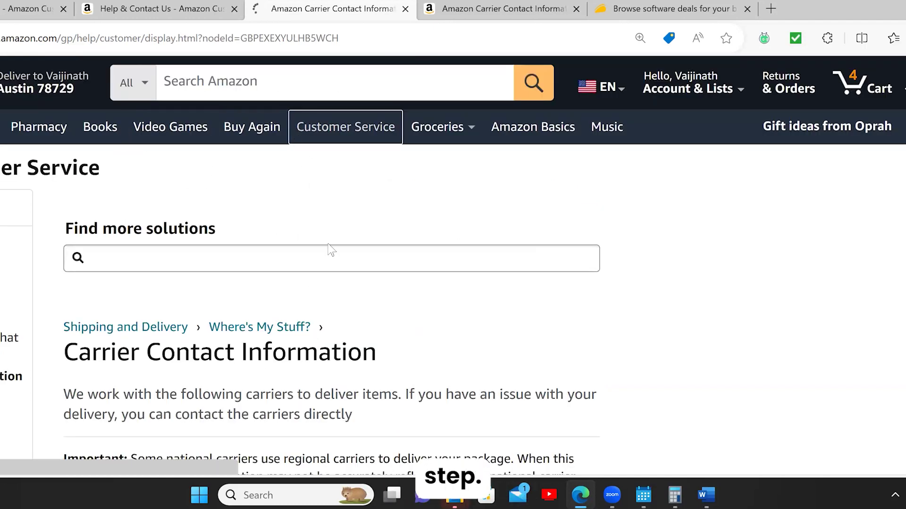
scroll(331, 273, "down", 8)
scroll(332, 275, "up", 10)
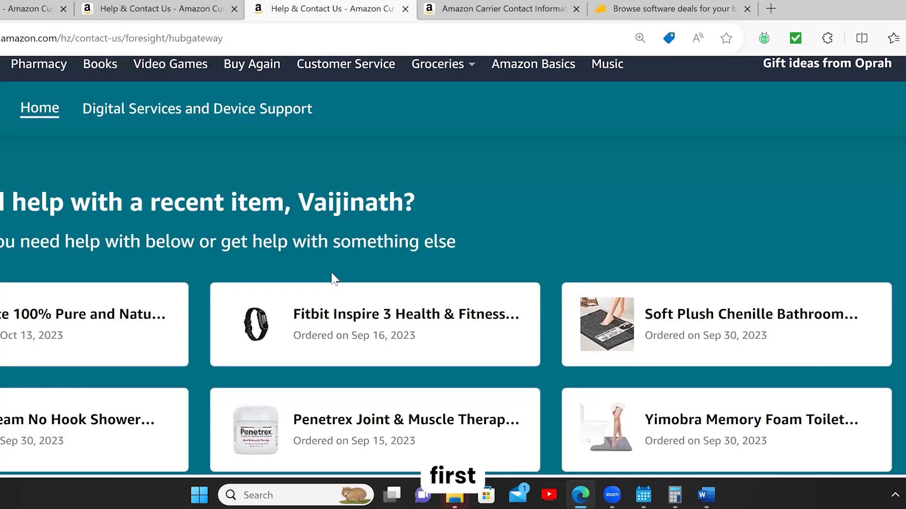
scroll(332, 274, "down", 3)
scroll(310, 273, "down", 2)
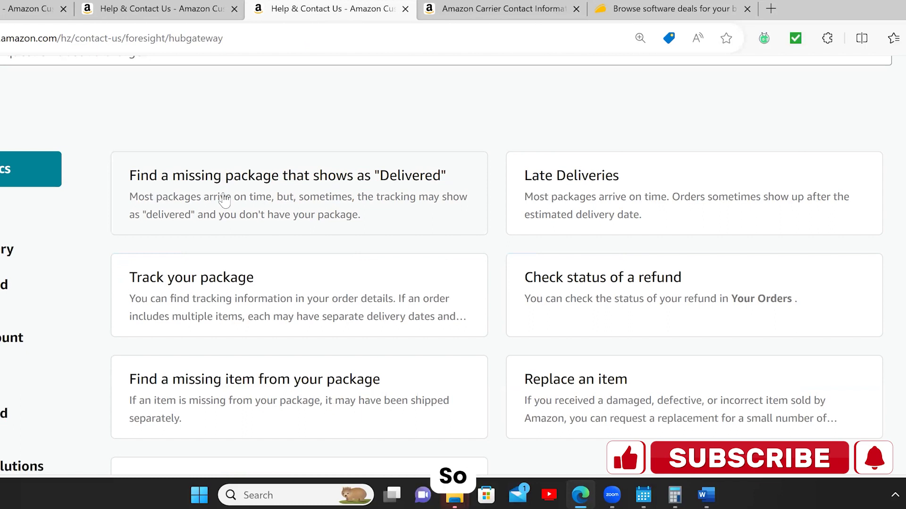
scroll(225, 193, "up", 8)
scroll(226, 192, "up", 6)
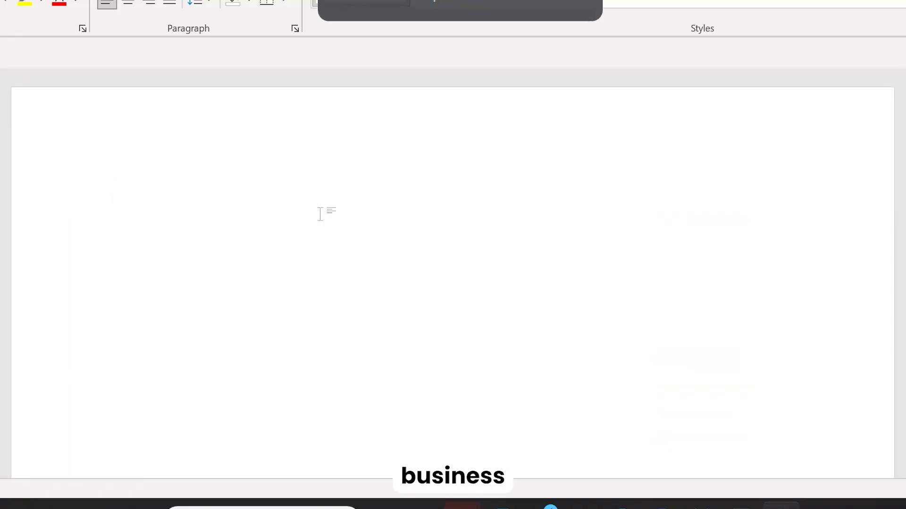
type("Business Requirement :- The System shall provide the")
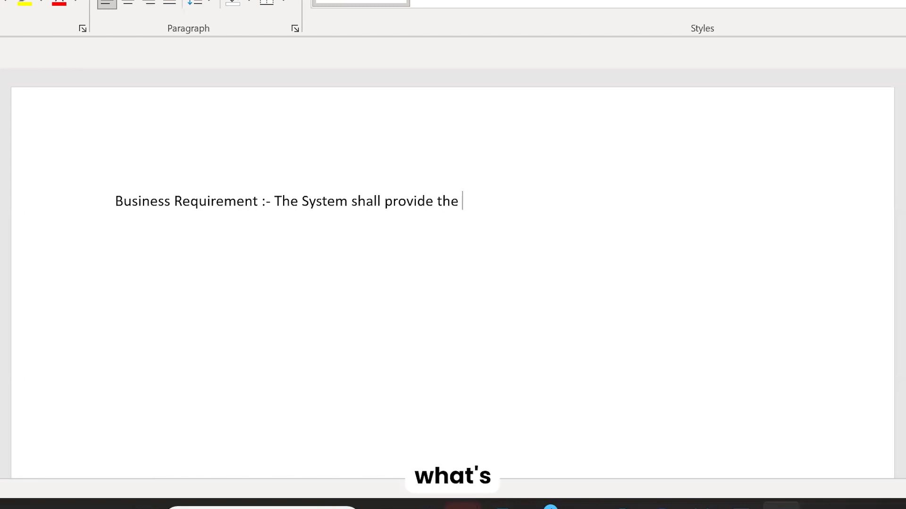
- Insert 'Amazon' before 'System' in the requirement line
left_click(301, 202)
type("Amazon")
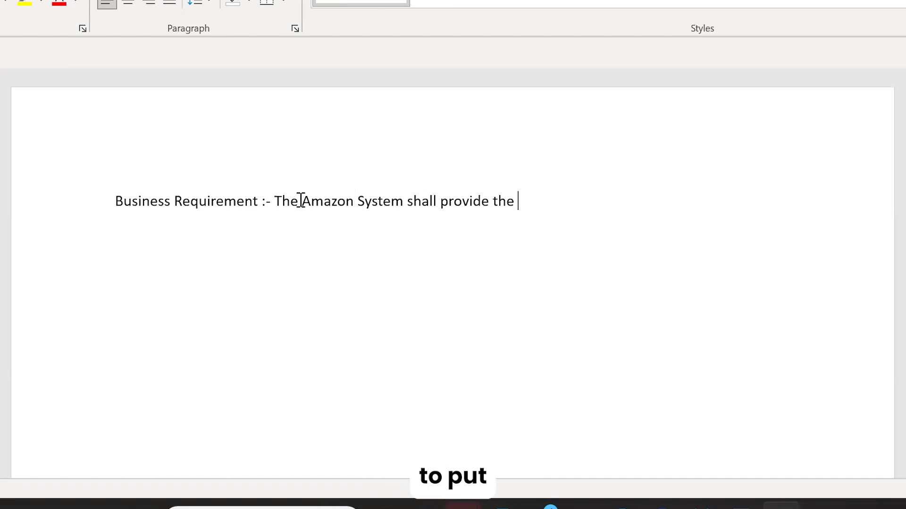
left_click_drag(275, 202, 354, 202)
left_click(440, 202)
- Finish the requirement line with 'ability to search for missing packages'
left_click(515, 202)
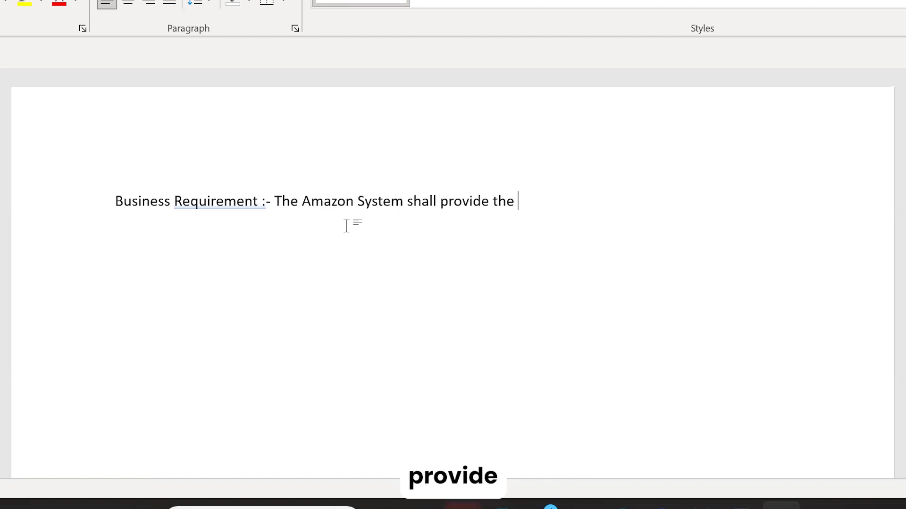
type("abili")
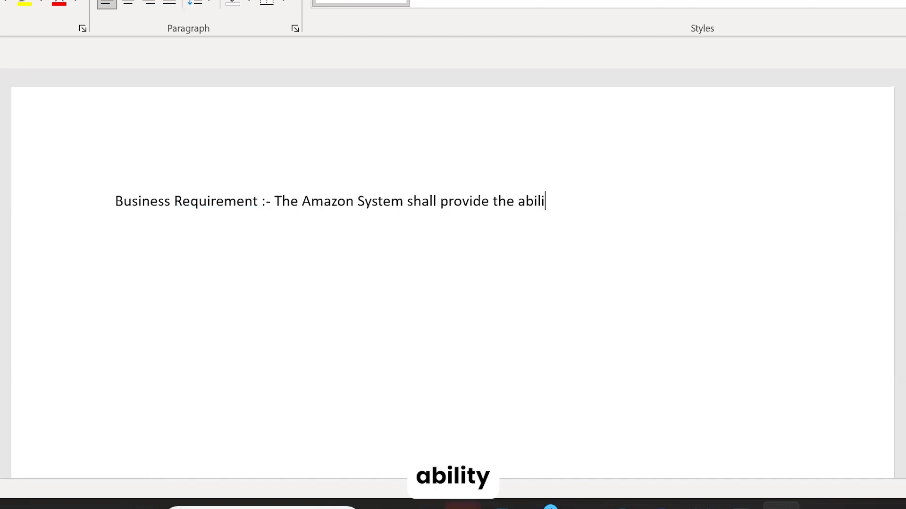
type("ty to search for mi")
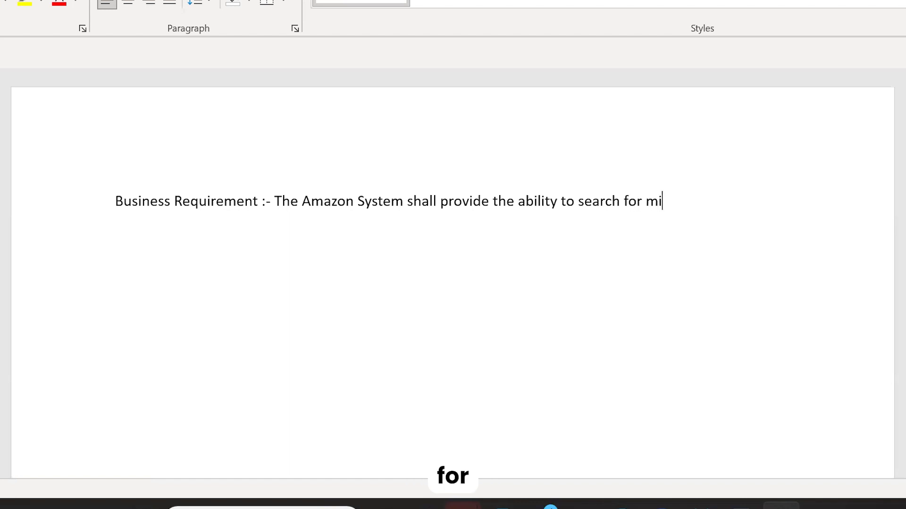
type("ssing pack")
key("BackSpace")
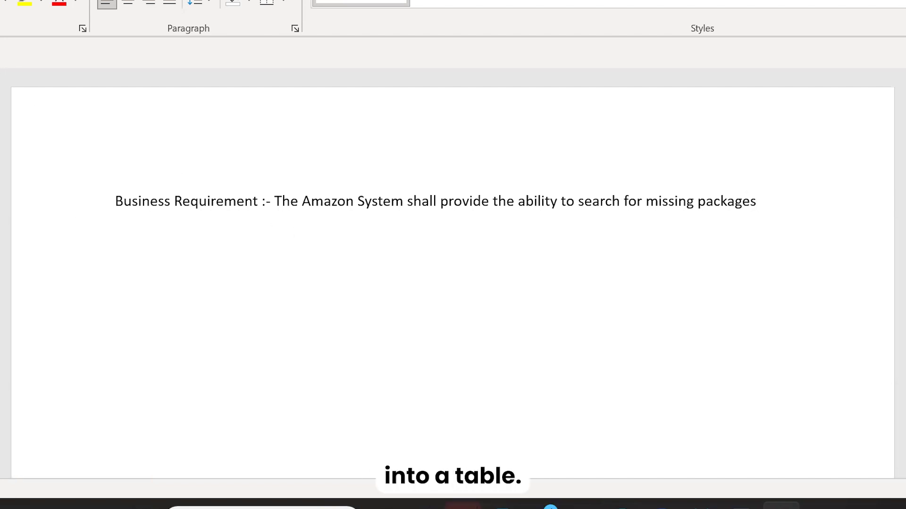
key("alt+n")
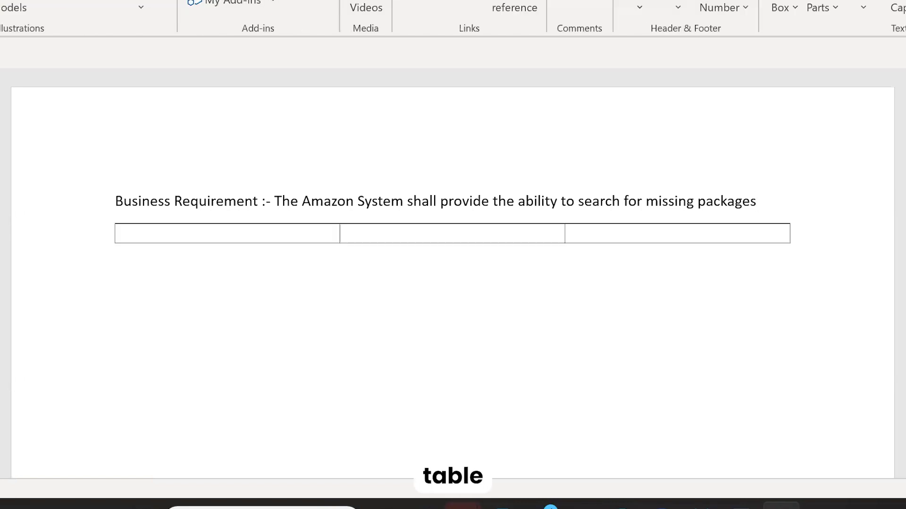
- Insert a three-column, five-row table below the requirement and widen its second column
left_click(2, 302)
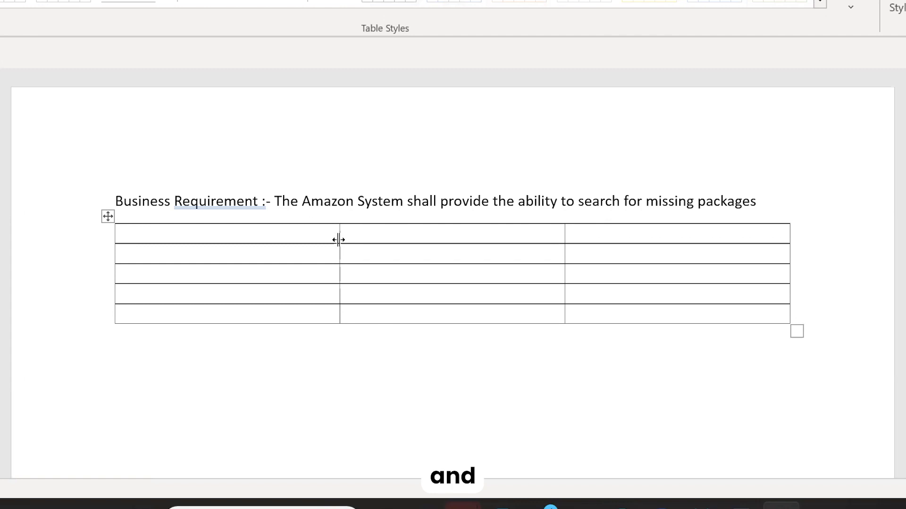
left_click_drag(318, 239, 244, 234)
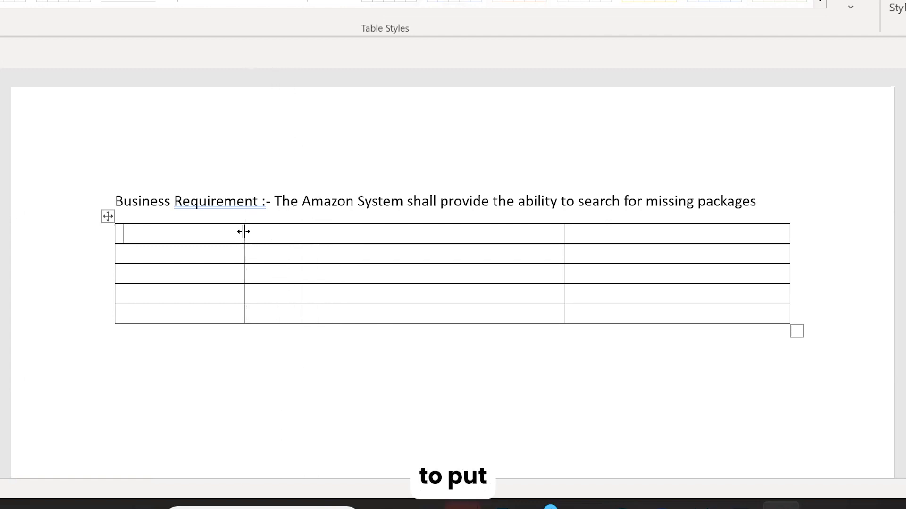
double_click(233, 206)
left_click(232, 208)
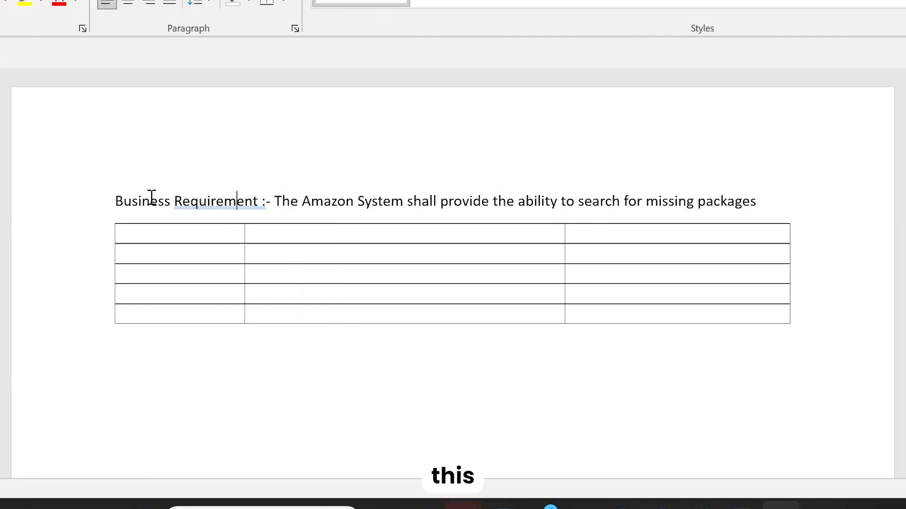
- Label the first row 'BR 1' and paste the requirement sentence into its description cell
left_click(190, 239)
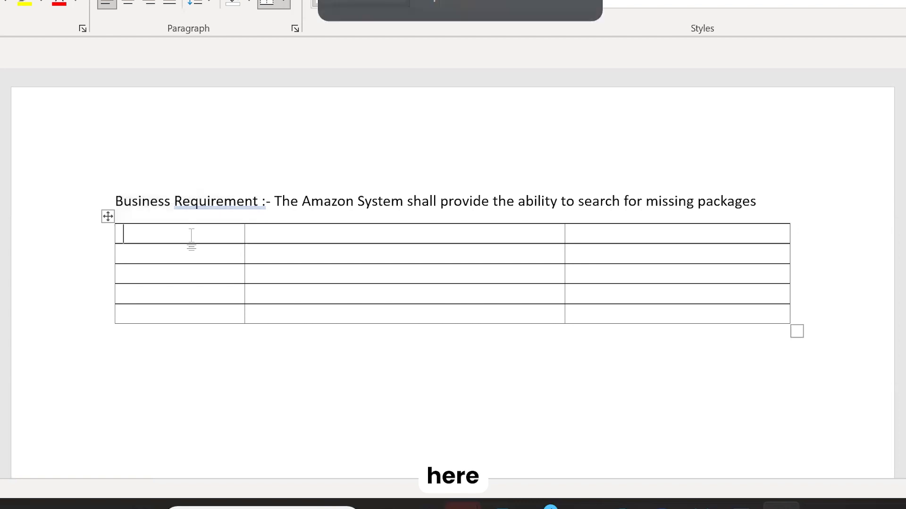
type("BR 1")
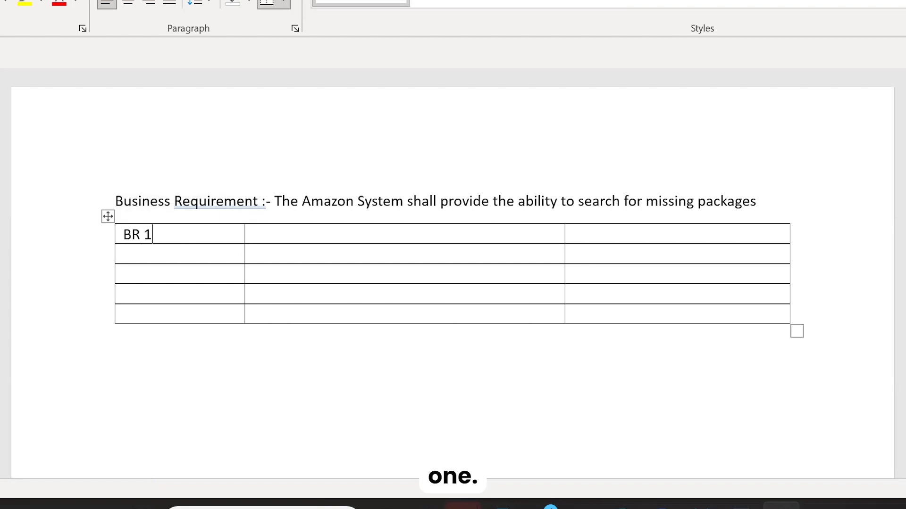
left_click_drag(756, 202, 273, 202)
key("ctrl+c")
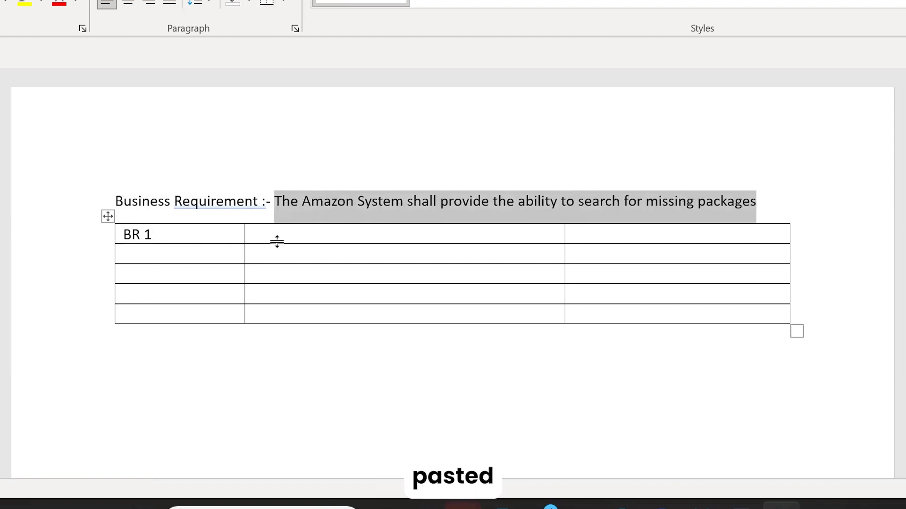
left_click(277, 240)
key("ctrl+v")
- Delete the empty third column of the table
left_click_drag(734, 313, 731, 241)
right_click(731, 241)
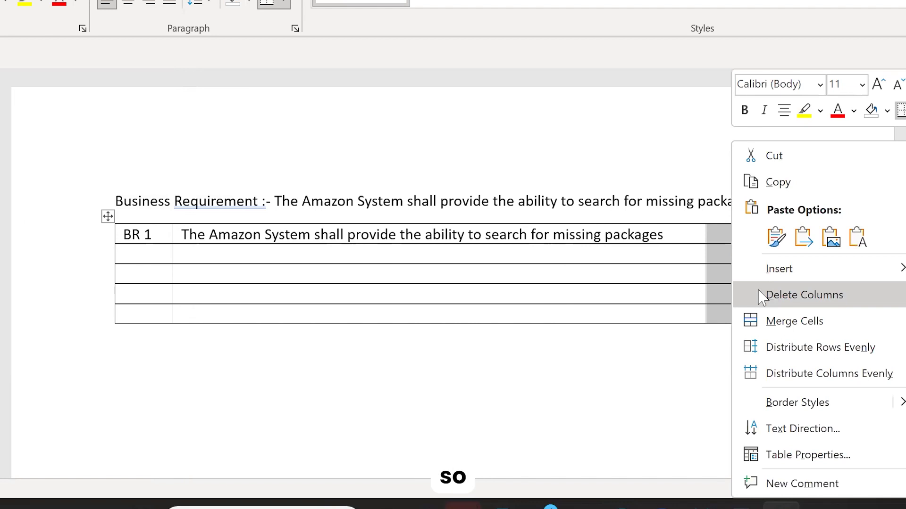
left_click(758, 295)
- Add an FR 1.1 row containing the same missing-packages requirement sentence
key("Tab")
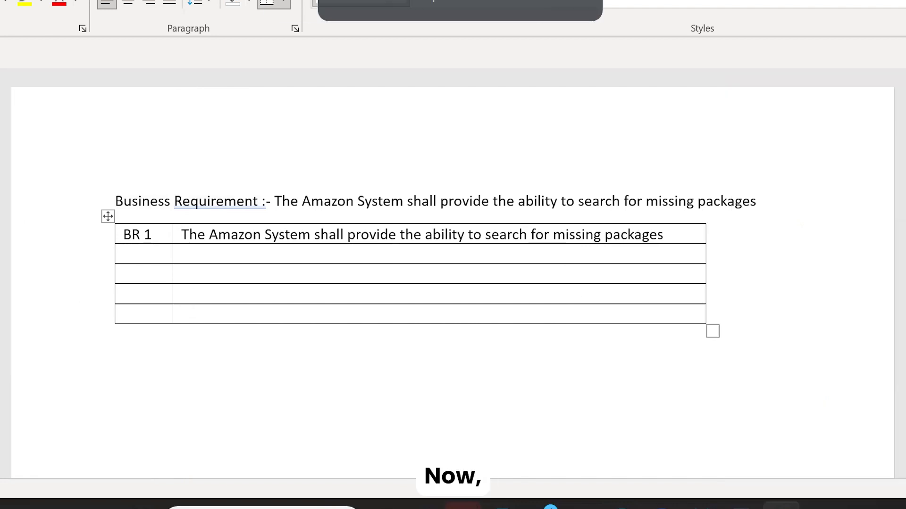
type("fr 1")
key("BackSpace")
key("BackSpace")
key("BackSpace")
type("e")
key("BackSpace")
type("R 1.1")
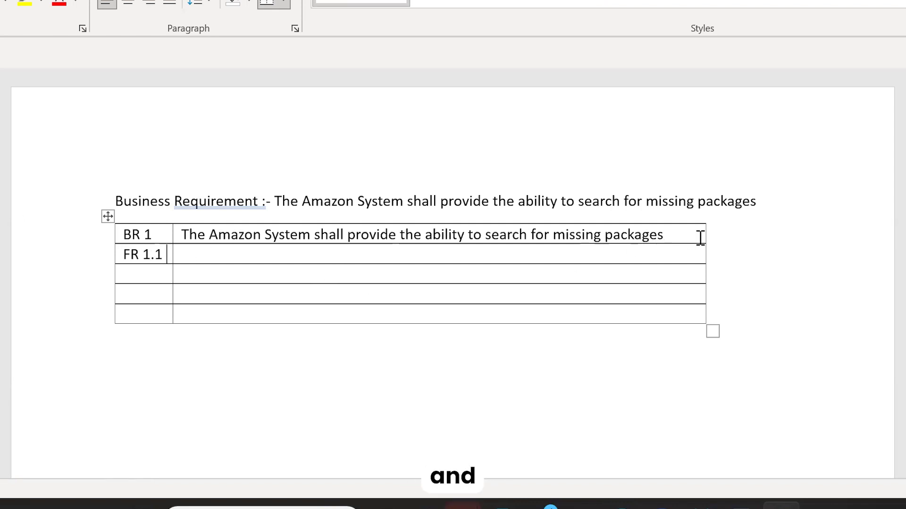
left_click_drag(705, 238, 186, 232)
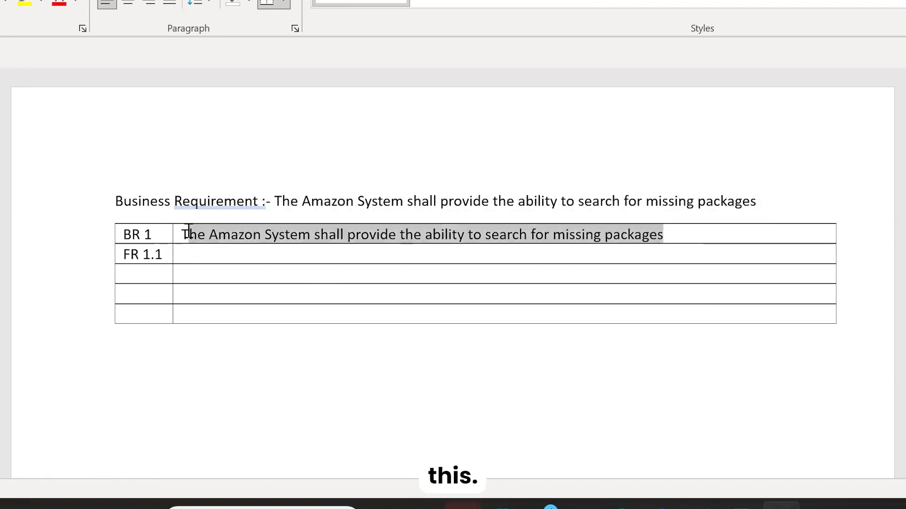
key("ctrl+c")
left_click(186, 253)
key("ctrl+v")
- Start the FR 1.2 row with 'The Amazon System'
left_click(142, 275)
type("f")
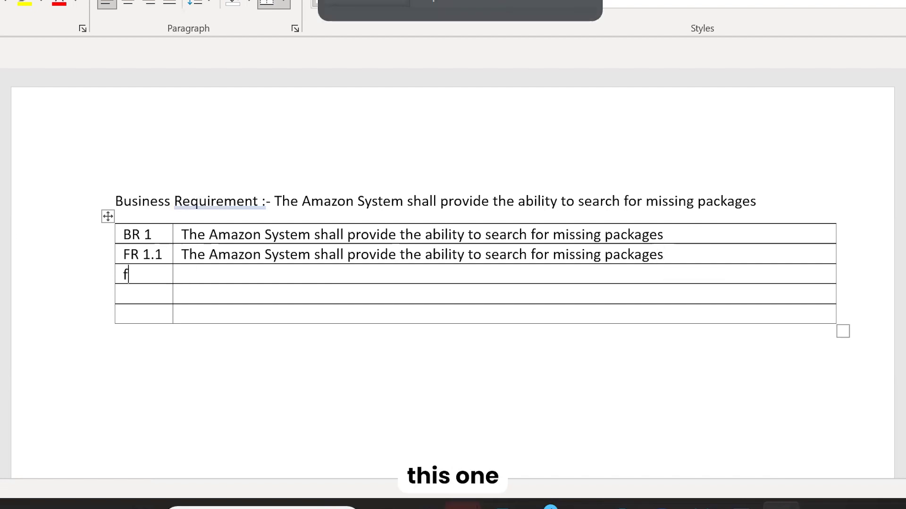
type("FR 1.2")
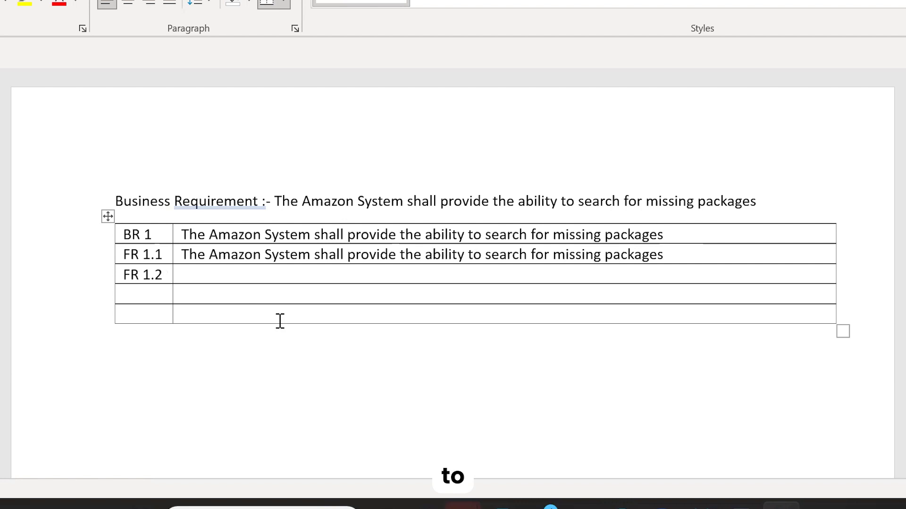
key("Tab")
type("The Amazon System")
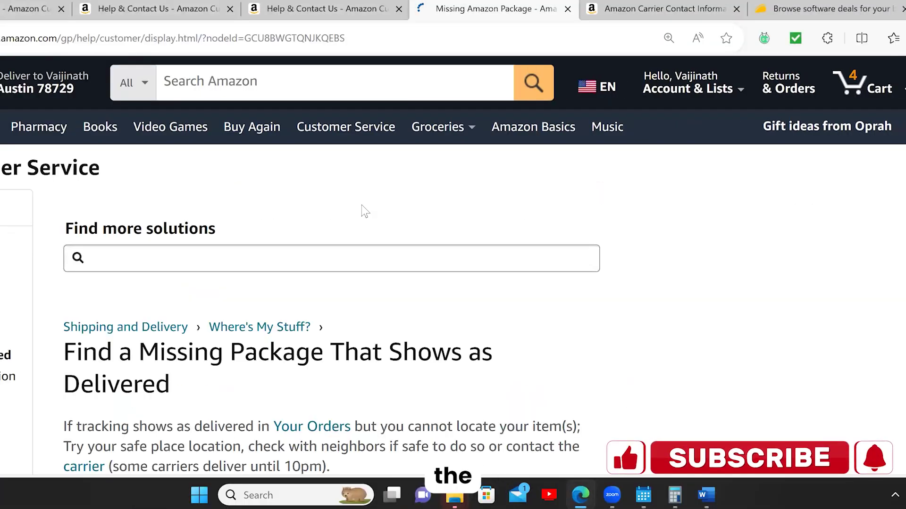
- Scroll through the missing-package help article in Edge
scroll(362, 210, "down", 4)
scroll(364, 212, "down", 1)
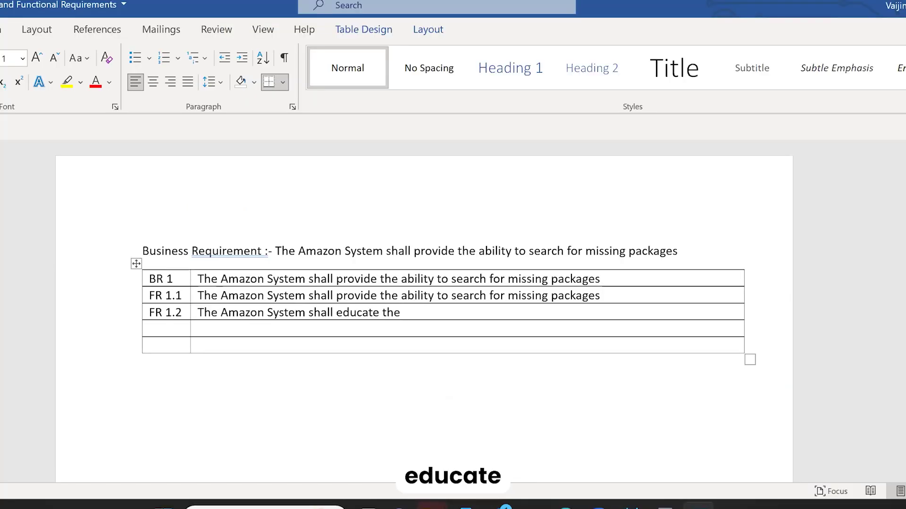
- Finish FR 1.2 with next-steps guidance, ending 'the System notifies the user that the package is delivered'
scroll(264, 326, "up", 3)
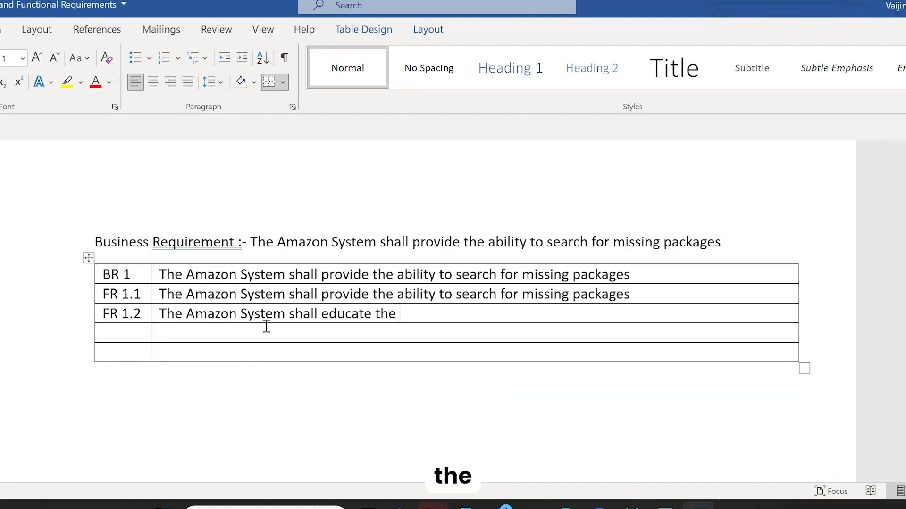
scroll(265, 326, "up", 1)
type("user on the ")
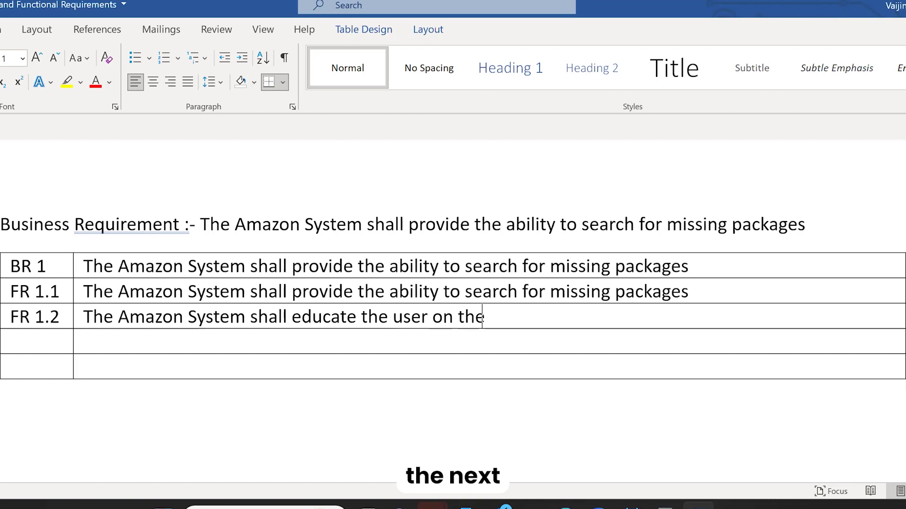
type("next")
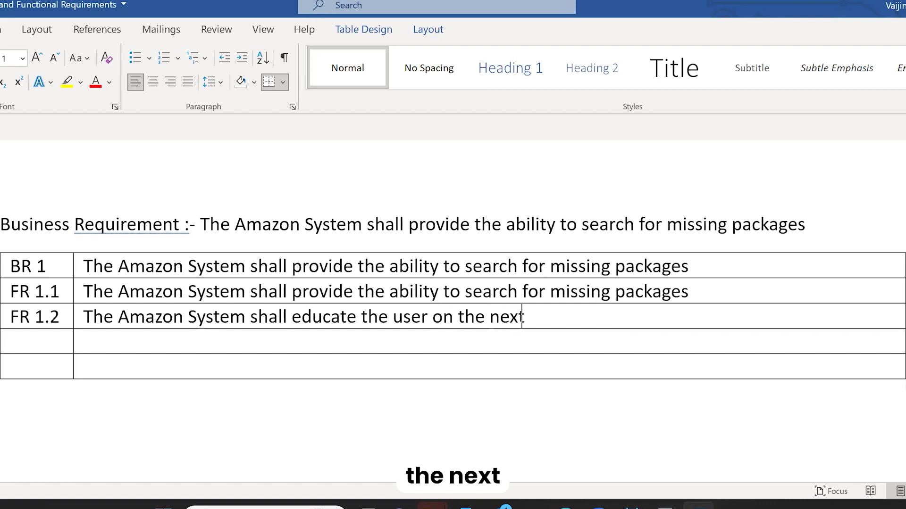
type(" steps ahea")
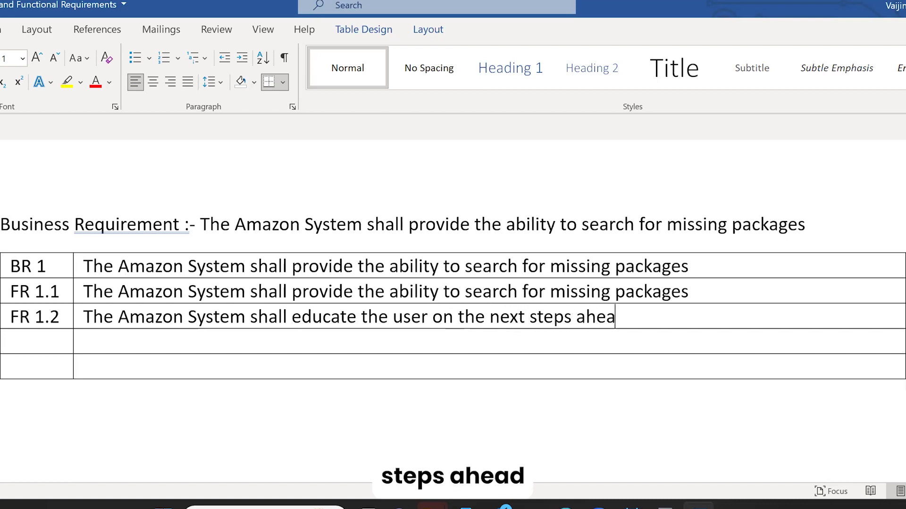
type("d if the")
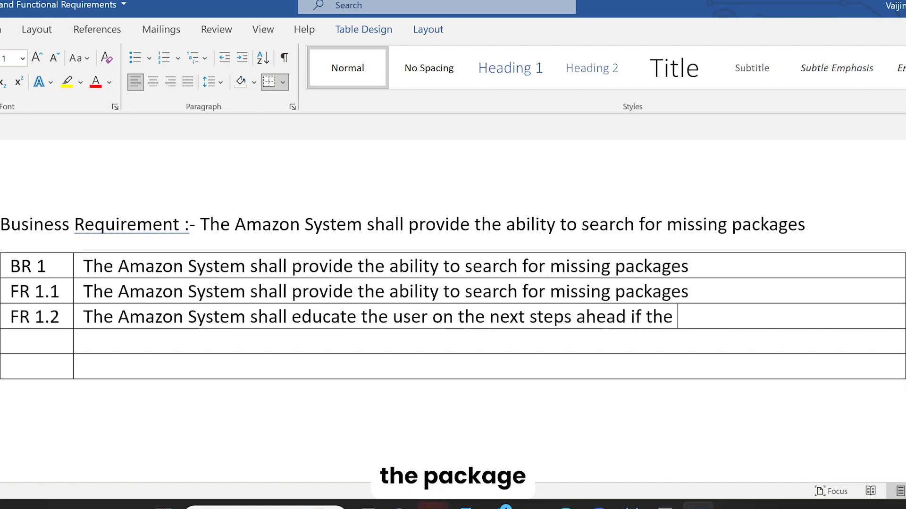
type(" package is")
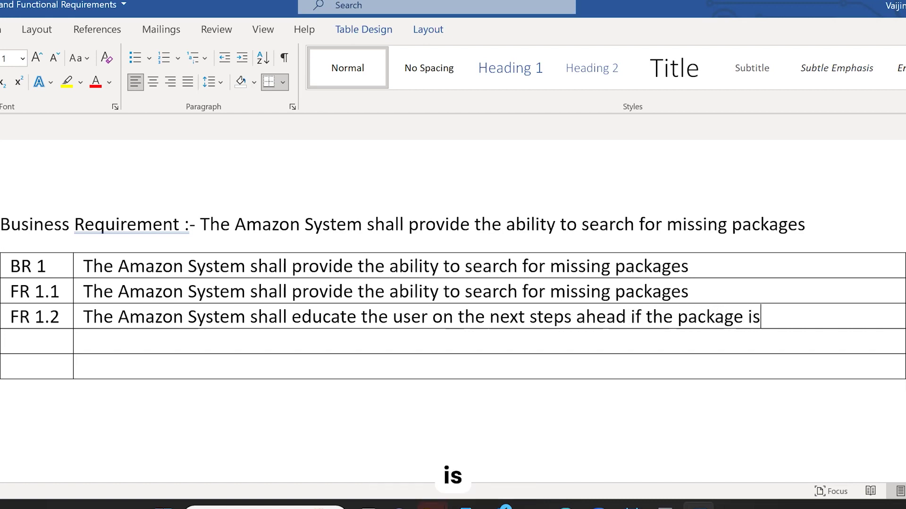
type(" missing")
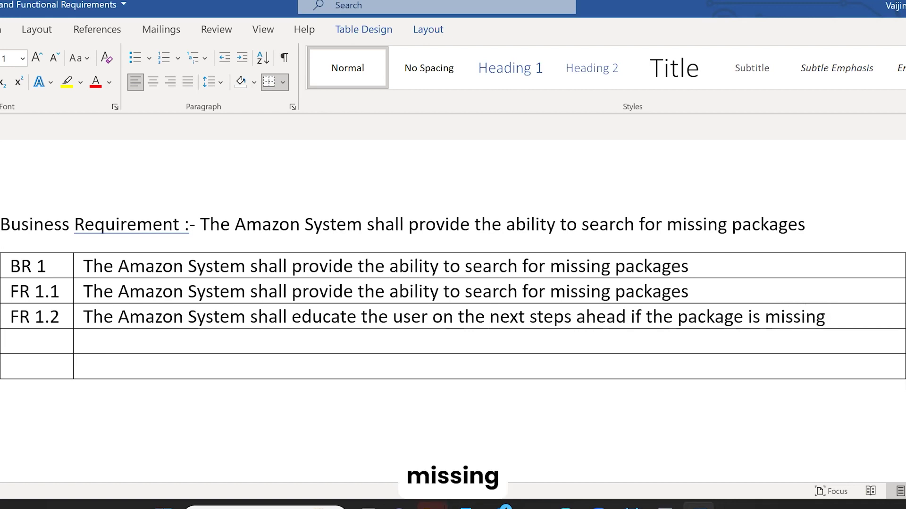
type(" and ")
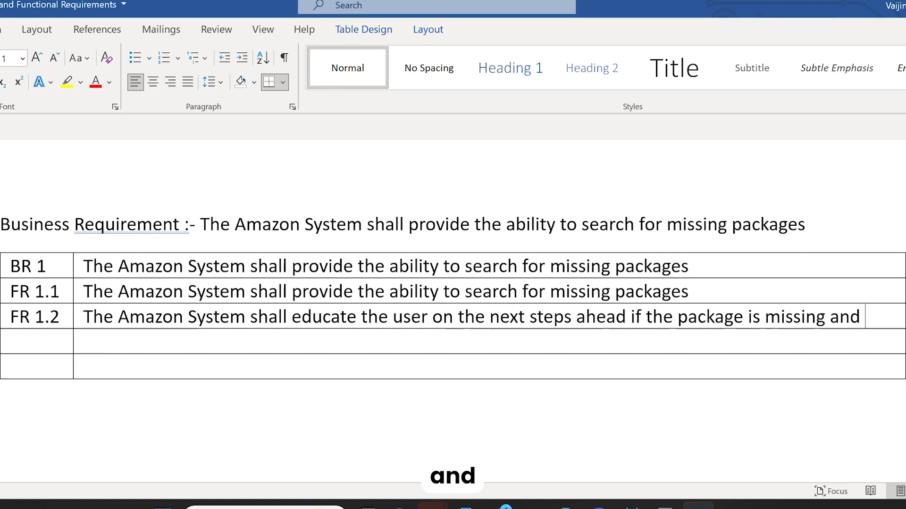
type("the")
key("Caps_Lock")
type("S")
key("Caps_Lock")
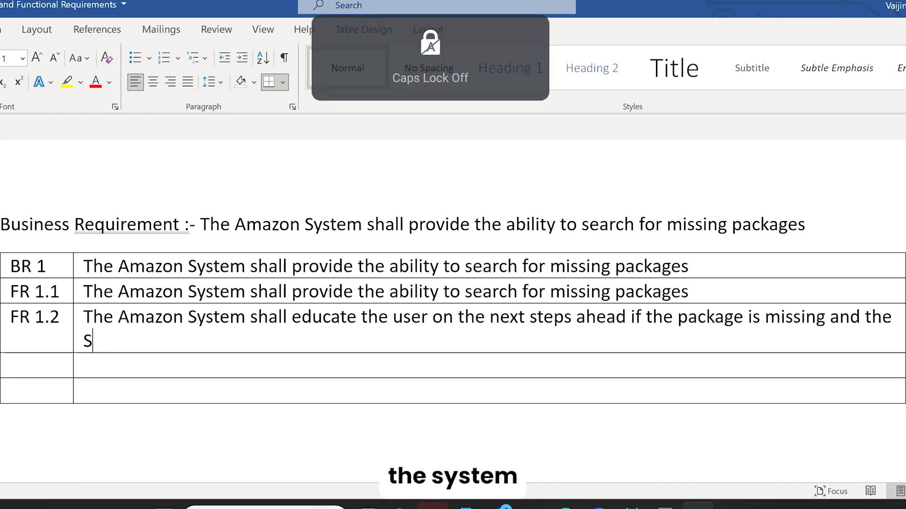
type("ystem n")
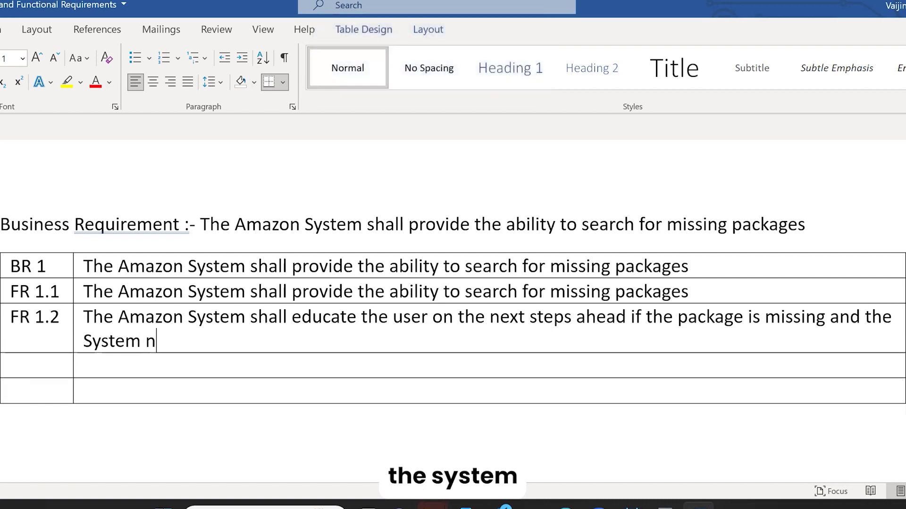
type("otifies the")
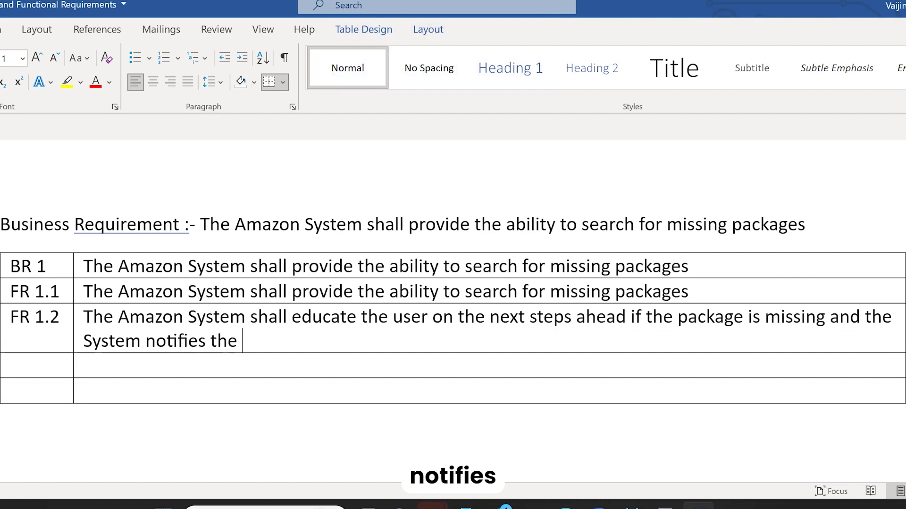
type(" user that ")
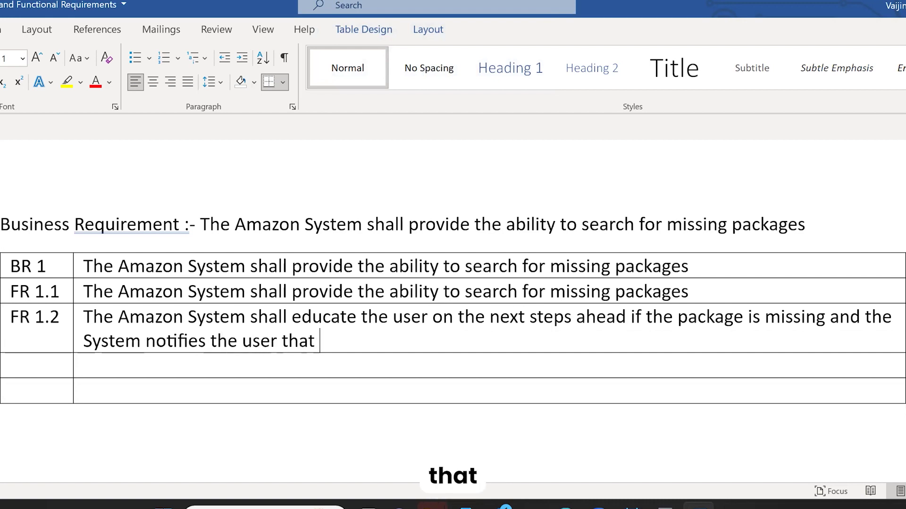
type("the packa")
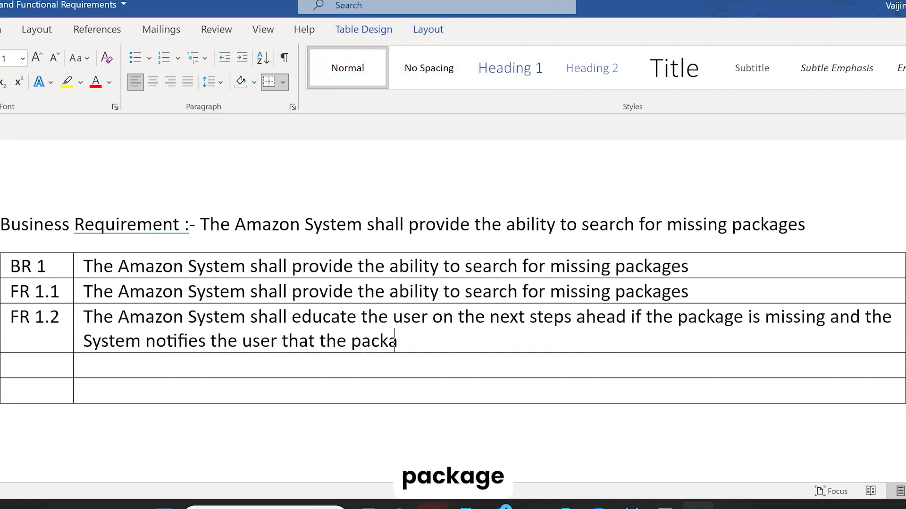
type("ge is delivered")
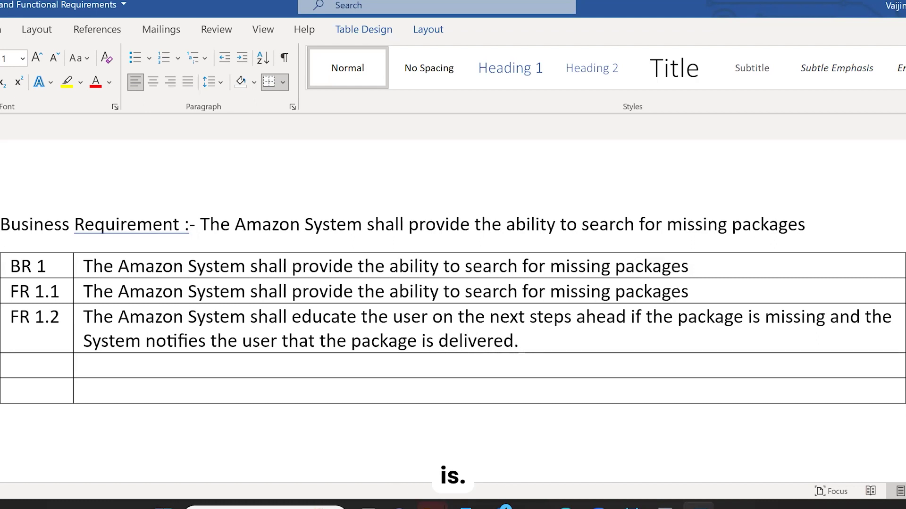
- From the missing-package help page, go to the carrier contact information page and scroll its carrier tables
left_click(567, 507)
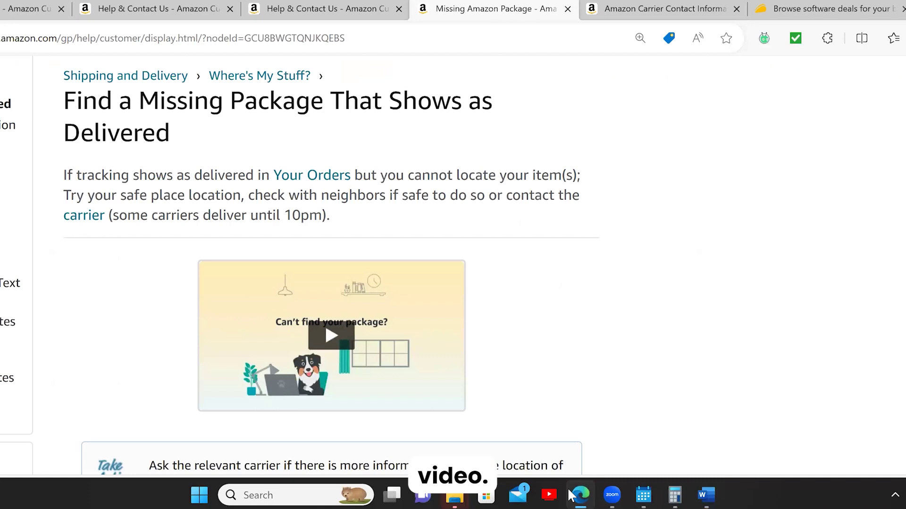
scroll(319, 316, "down", 5)
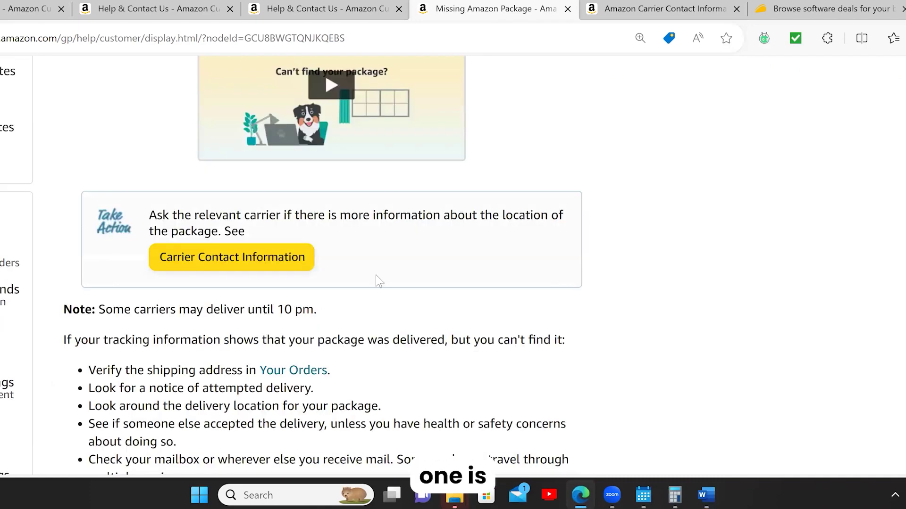
left_click(284, 271)
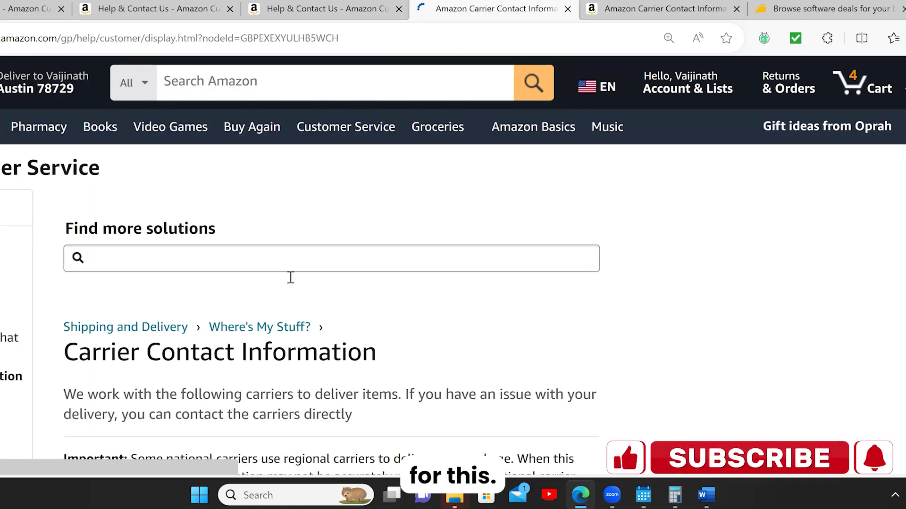
scroll(290, 278, "down", 5)
scroll(289, 278, "down", 5)
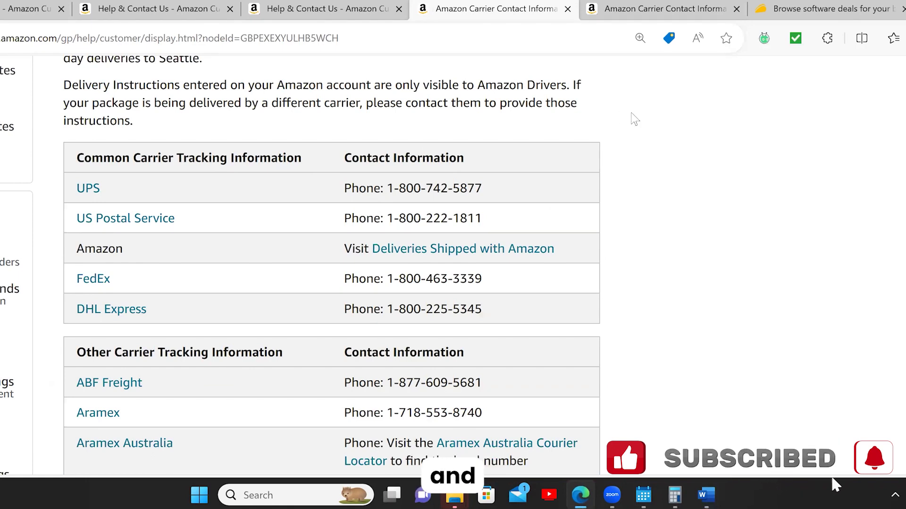
scroll(611, 169, "up", 1)
scroll(612, 169, "up", 5)
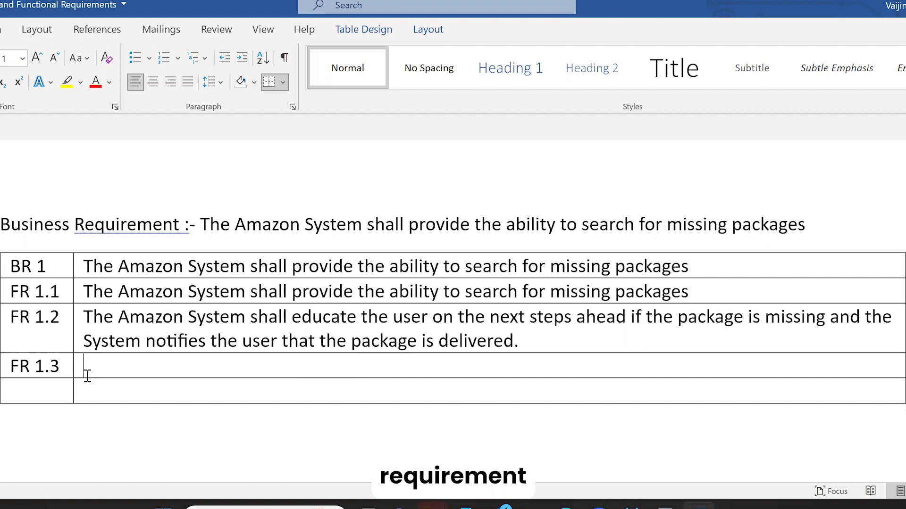
- Type 'The Amazon System shall provide the ability to the users to' in the FR 1.3 description
key("Caps_Lock")
type("T")
key("Caps_Lock")
type("he Amazon")
key("Caps_Lock")
type("S")
key("Caps_Lock")
type("s")
key("BackSpace")
type("ystem shall provide")
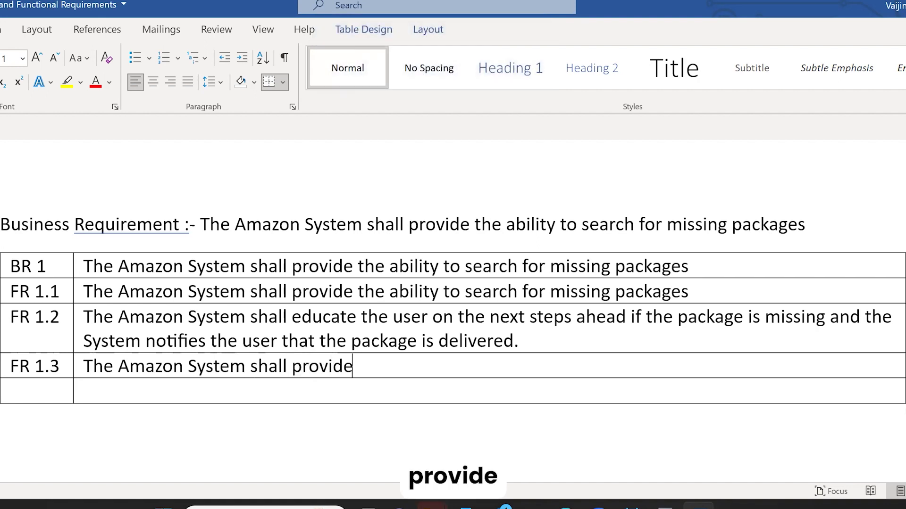
type(" the ability to")
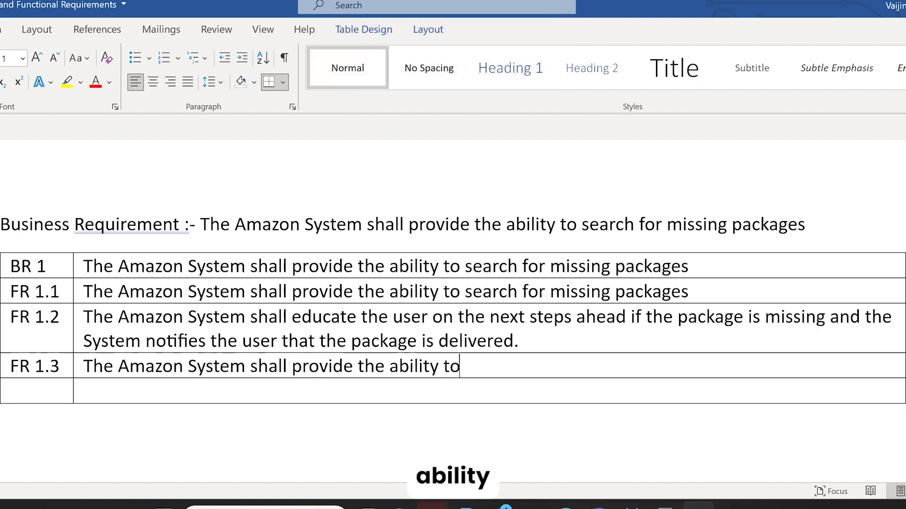
type(" the end users to")
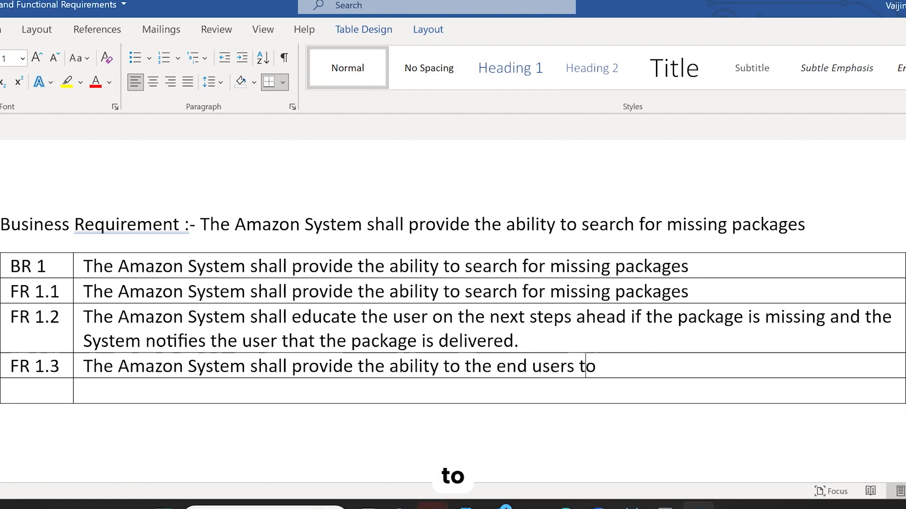
key("ctrl+Left")
key("ctrl+BackSpace")
key("End")
- Complete FR 1.3 with seeing carrier details: "Phone number", "Email" and "Address"
type("see the c")
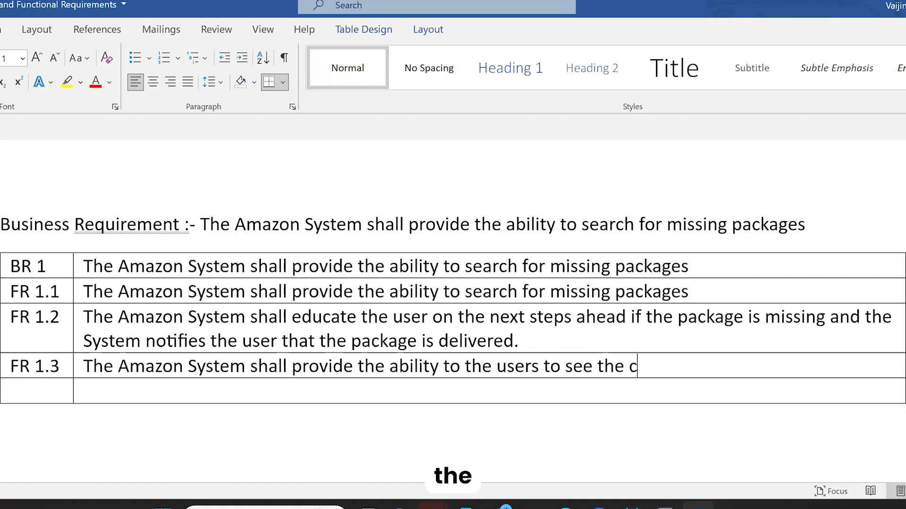
key("BackSpace")
type("relevant carrier details which ")
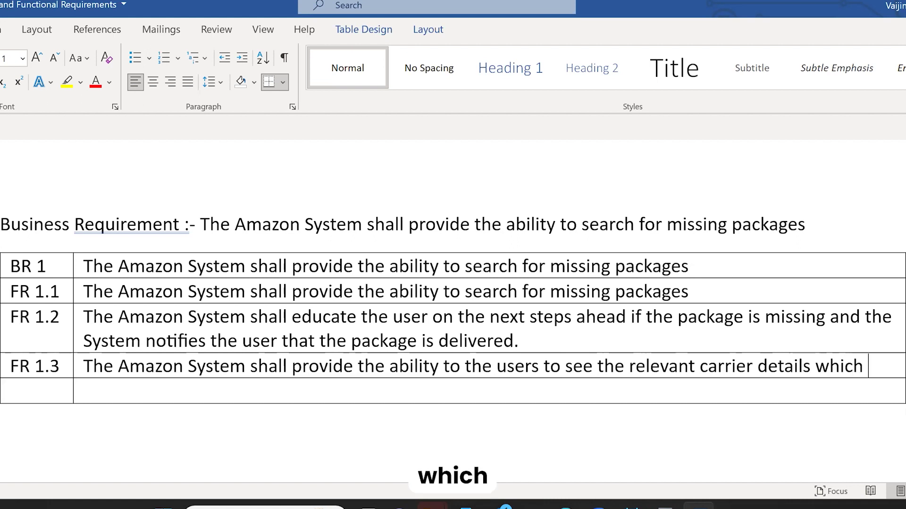
type("includes")
type(" \"")
key("Caps_Lock")
type("Phone n")
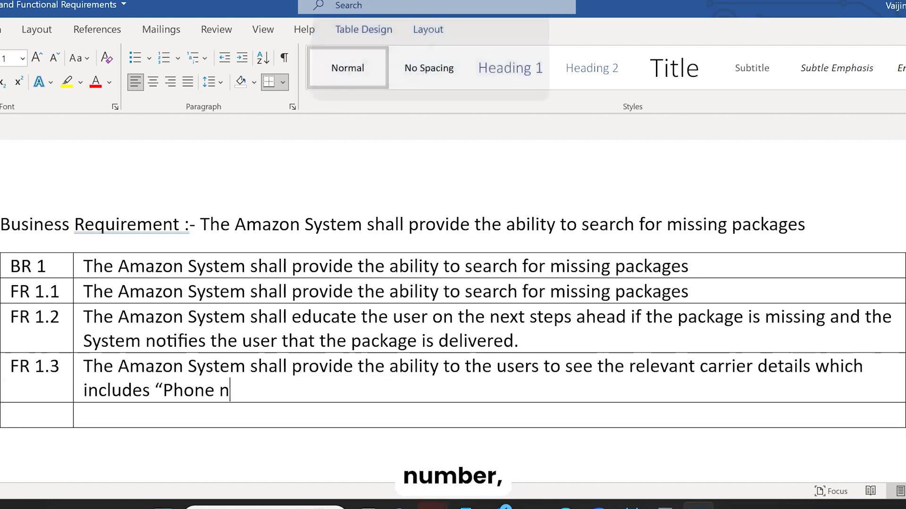
type("umber\", \"")
key("Caps_Lock")
type("E")
key("Caps_Lock")
type("mail")
type("\" ")
type("and \"")
key("Caps_Lock")
type("A")
key("Caps_Lock")
type("ddress:.")
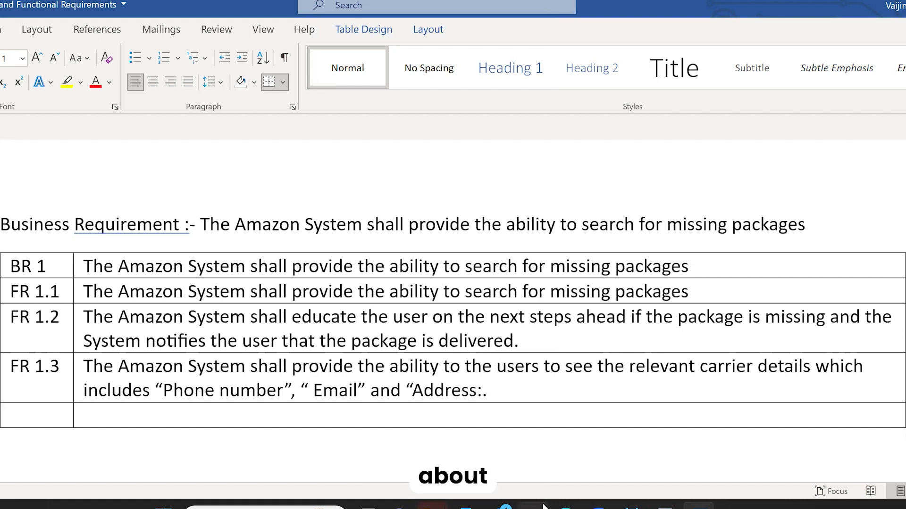
left_click(566, 507)
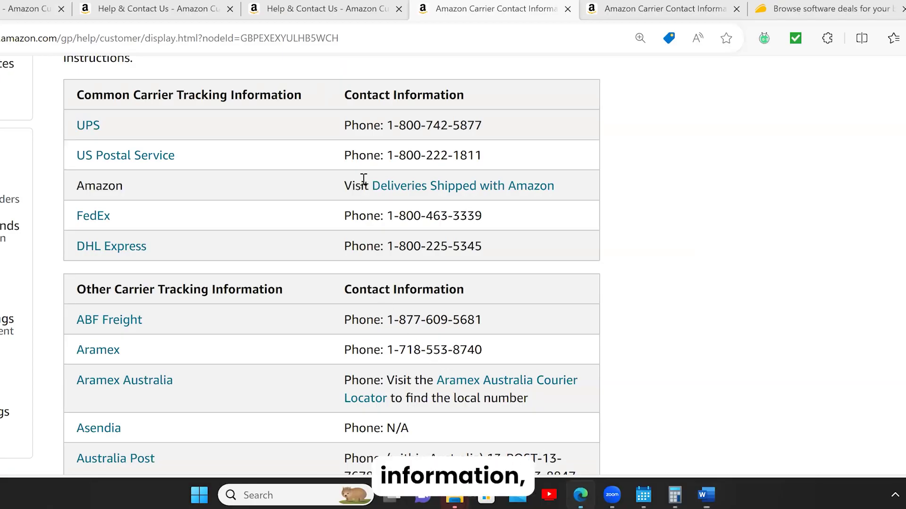
- Answer Yes to 'Was this information helpful?' on the carrier contact page, then switch back to Word
scroll(554, 401, "down", 2)
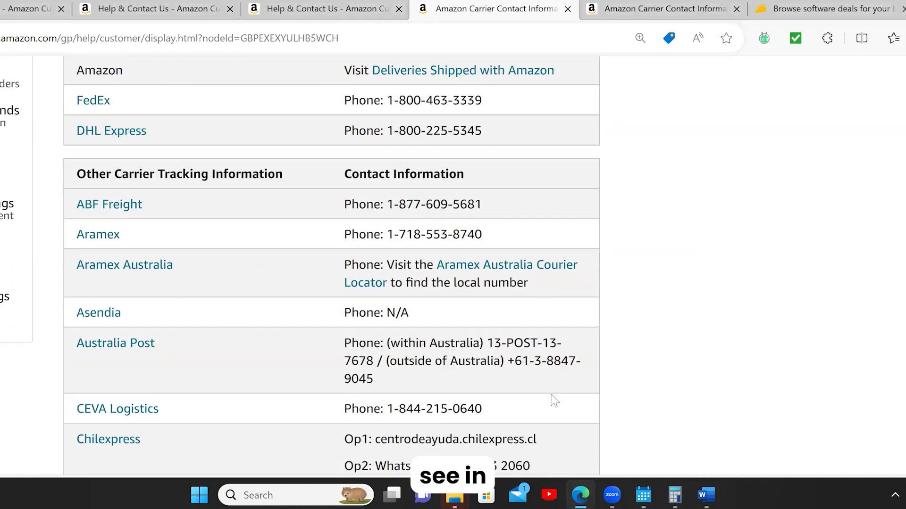
scroll(519, 393, "down", 2)
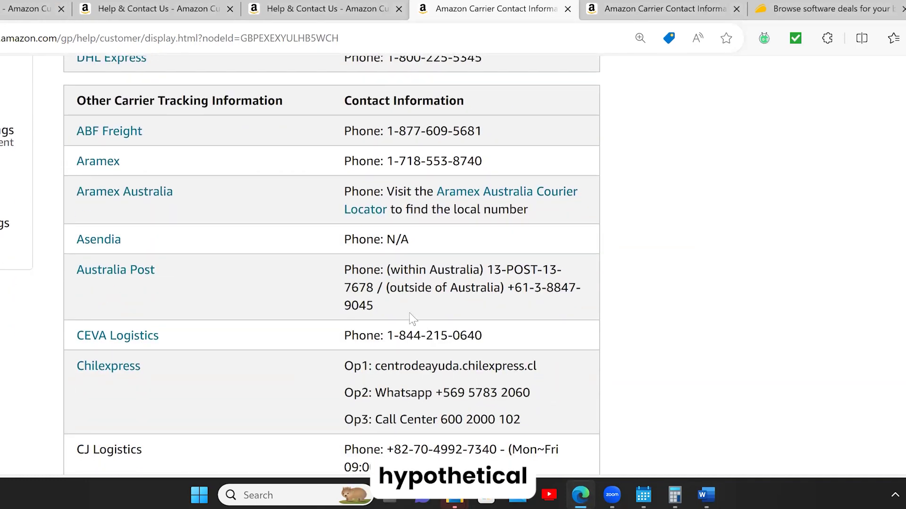
scroll(411, 317, "down", 5)
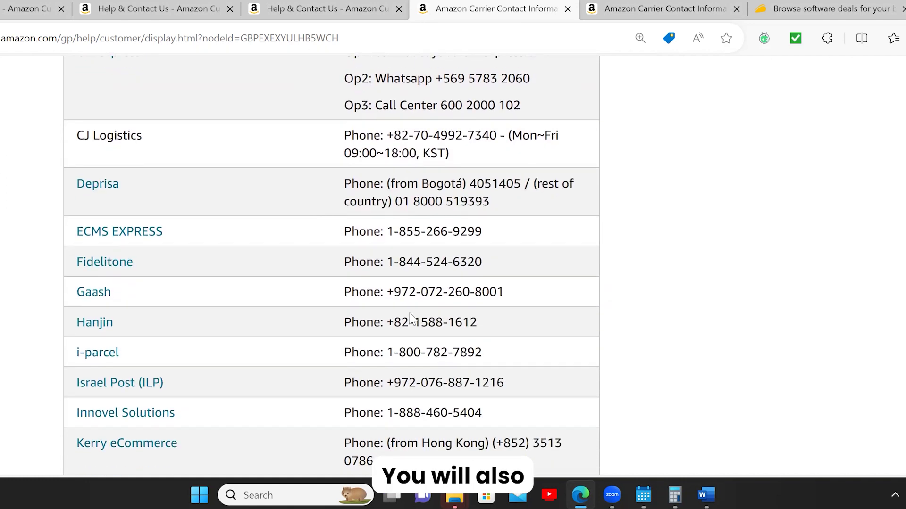
scroll(411, 317, "up", 6)
scroll(411, 317, "up", 4)
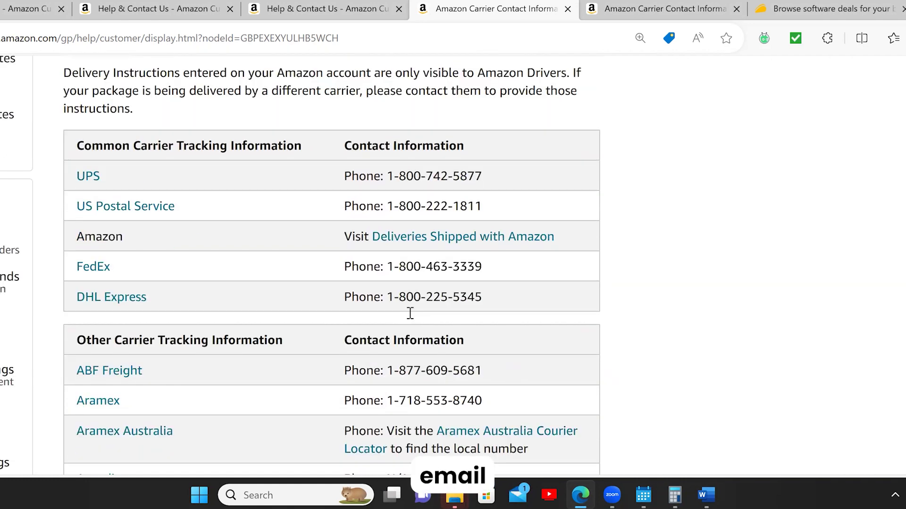
scroll(410, 313, "down", 6)
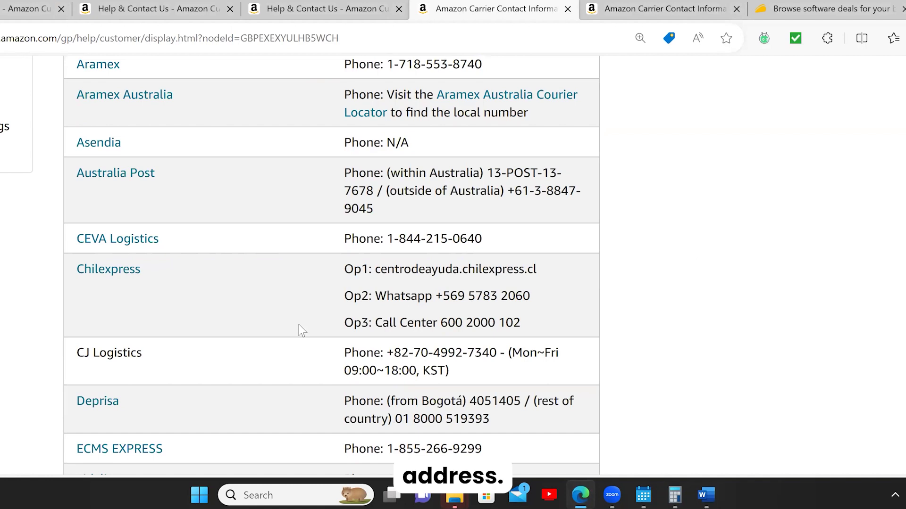
scroll(298, 324, "down", 6)
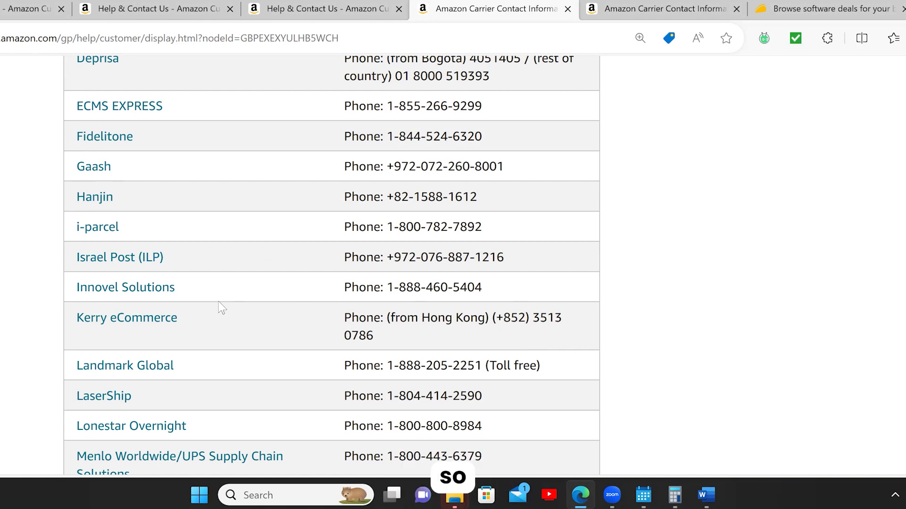
scroll(310, 278, "up", 10)
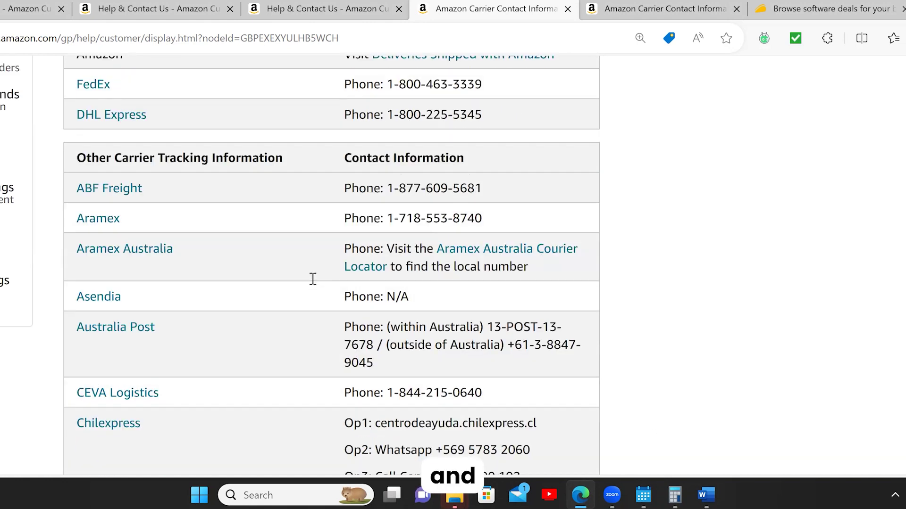
scroll(311, 278, "up", 8)
scroll(313, 283, "up", 5)
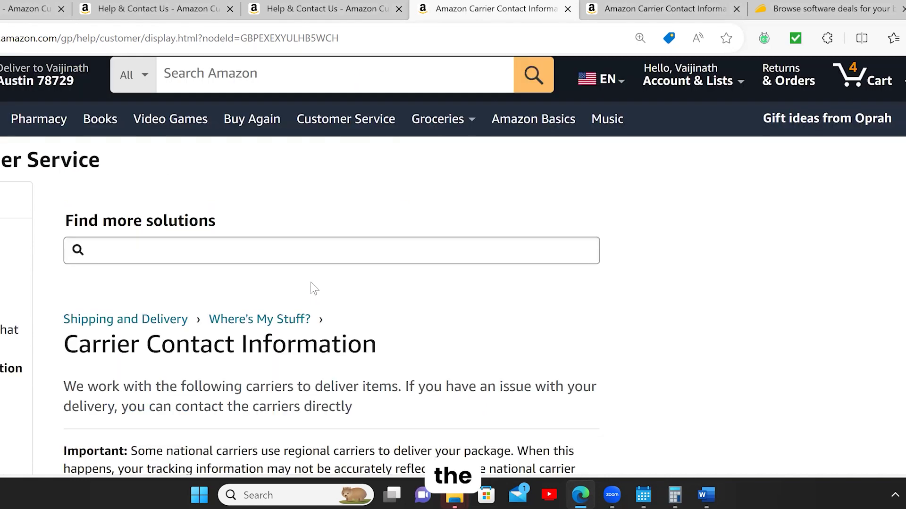
scroll(309, 302, "down", 20)
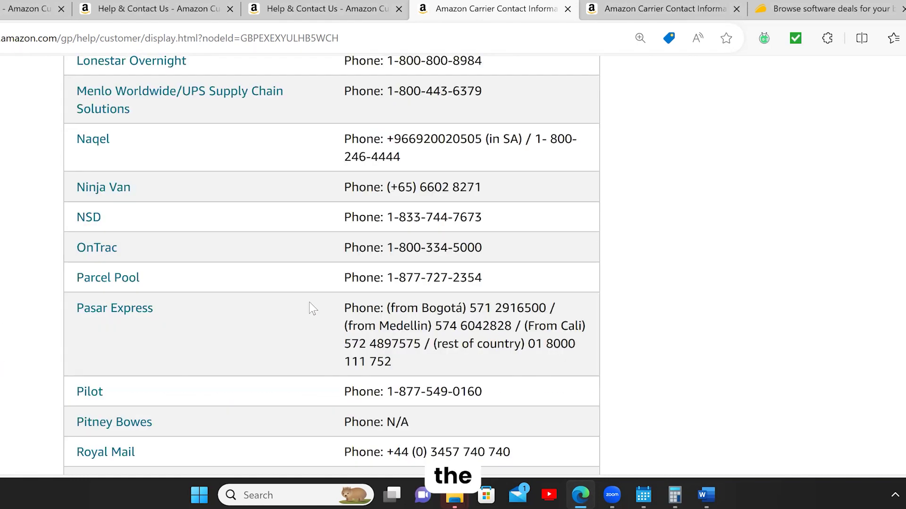
scroll(309, 302, "down", 15)
scroll(308, 300, "up", 4)
mouse_move(703, 496)
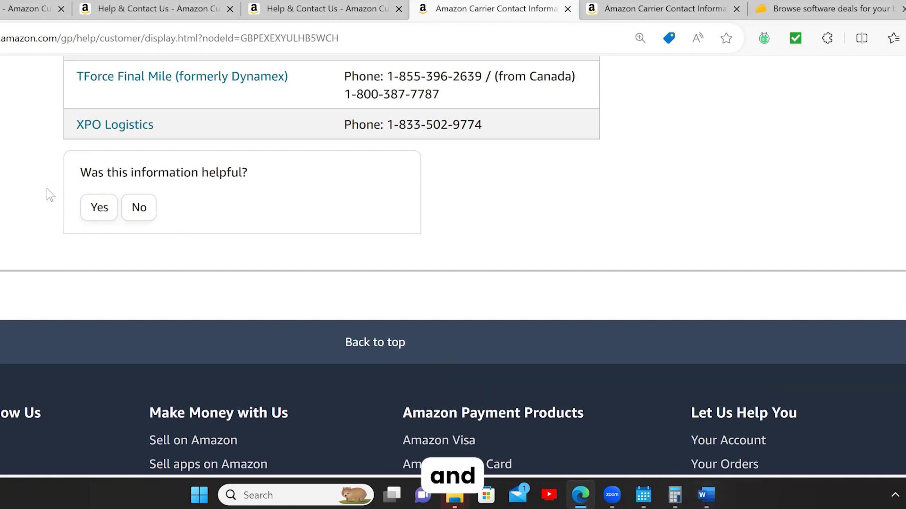
left_click(92, 208)
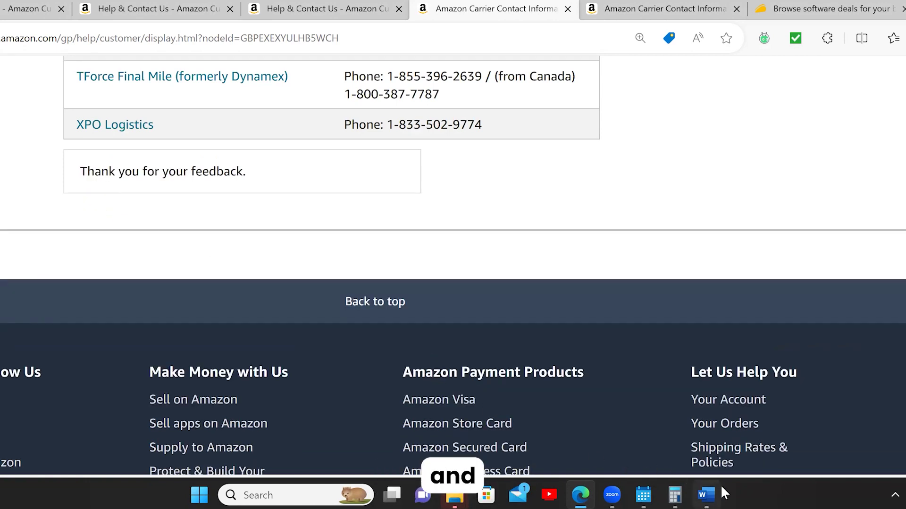
left_click(710, 490)
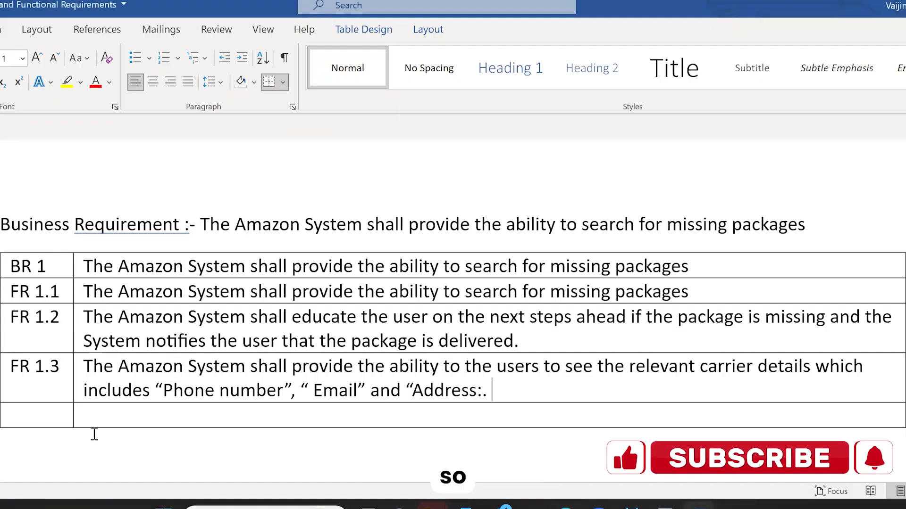
- In the last table row, enter FR 1.4: 'The Amazon System shall provide the ability to the user to give feedback on whether the carrier…'
left_click(37, 412)
key("Caps_Lock")
type("FR 1.4")
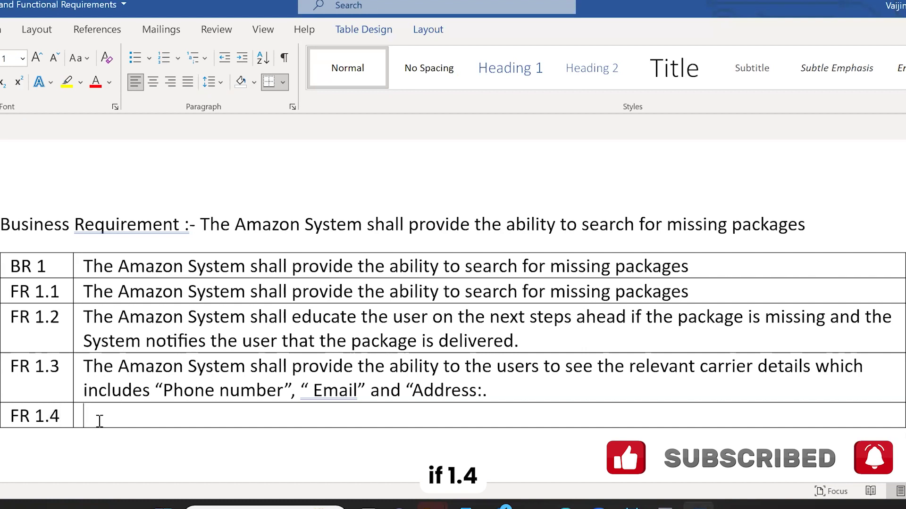
key("Caps_Lock")
type("T")
key("Caps_Lock")
type("he Amazon")
key("Caps_Lock")
type("S")
key("Caps_Lock")
type("ystem shal")
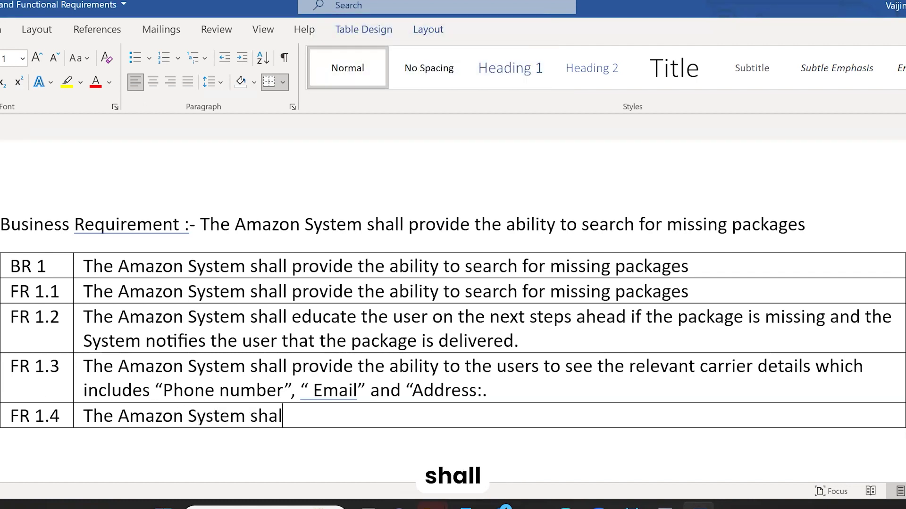
type("l provide the ")
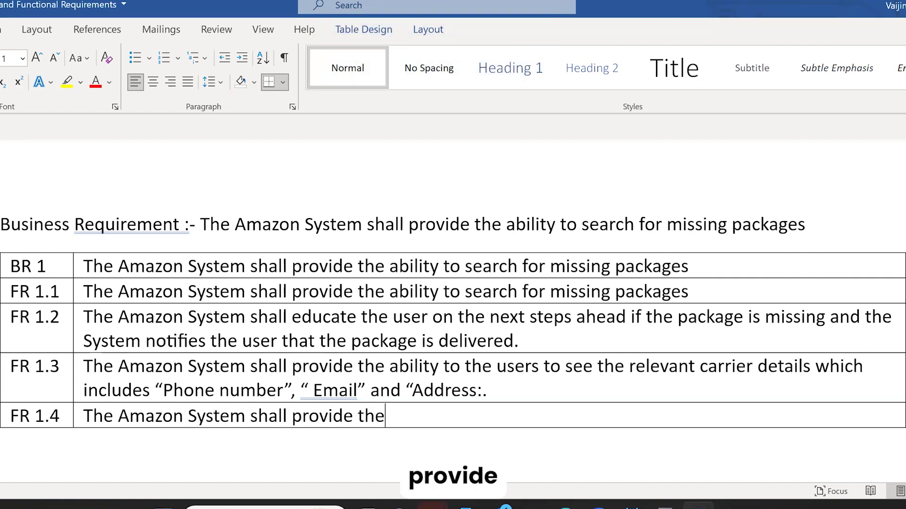
type("ability")
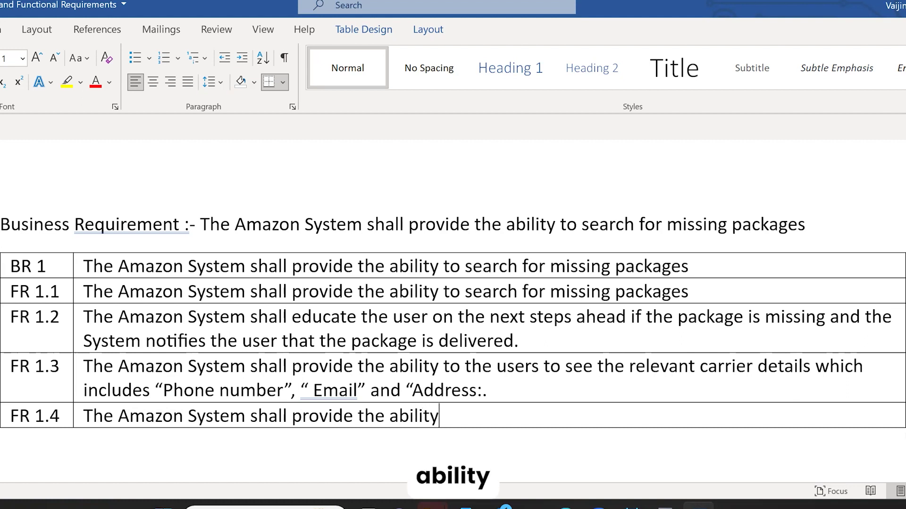
type(" to")
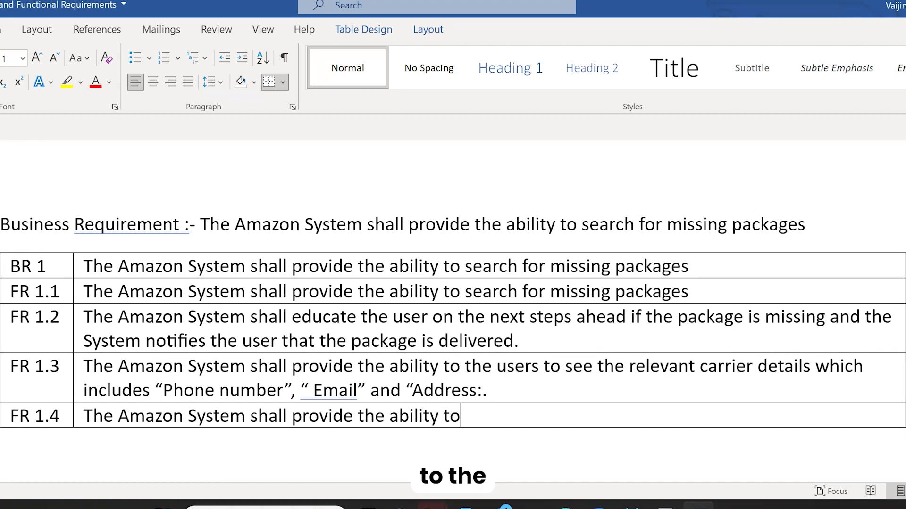
type(" the user to")
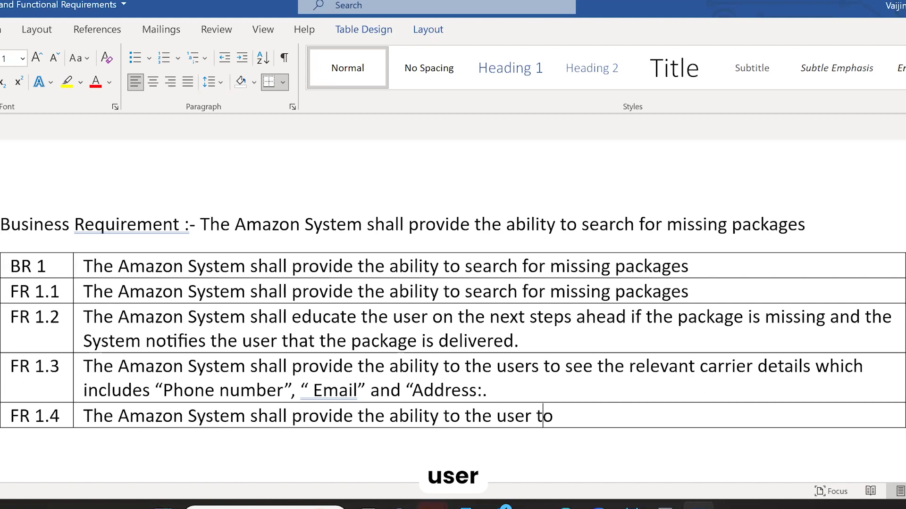
type(" give fee")
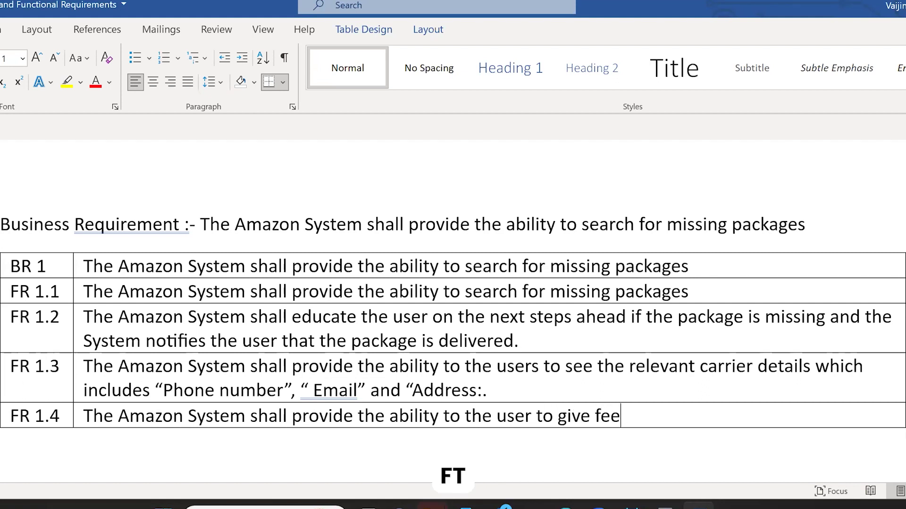
type("dback on whetherthe carrier details")
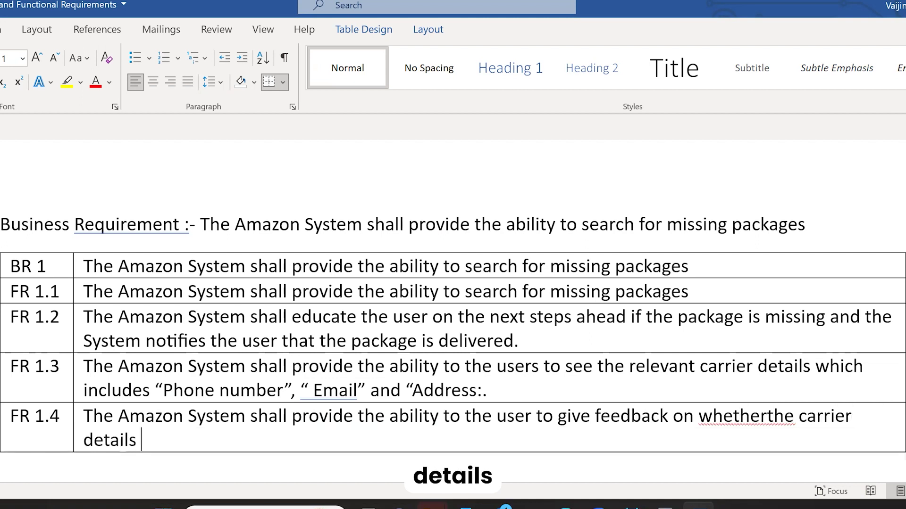
- Fix 'whether the', add 'relevant' before carrier, end with 'that are displayed is helpful or not.', and remove FR 1.3's colon after Address
left_click(770, 418)
left_click(805, 420)
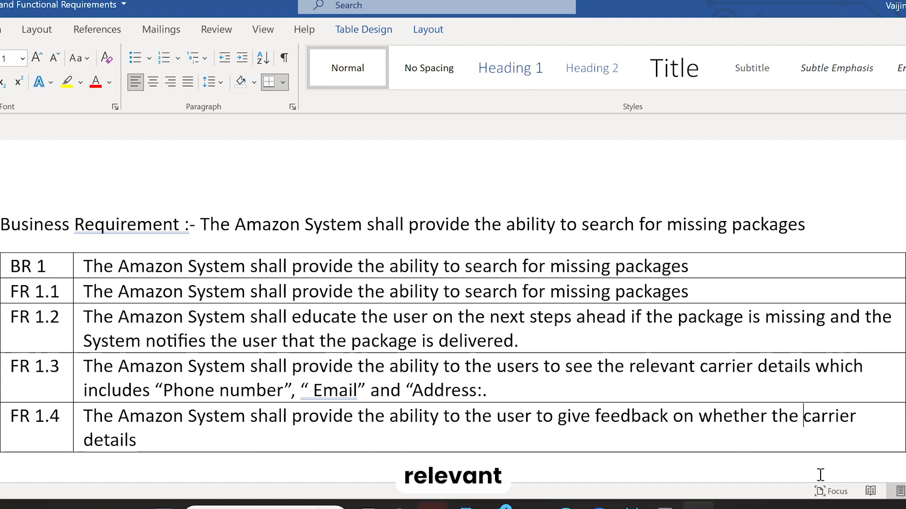
type("relevant")
key("End")
type("that a")
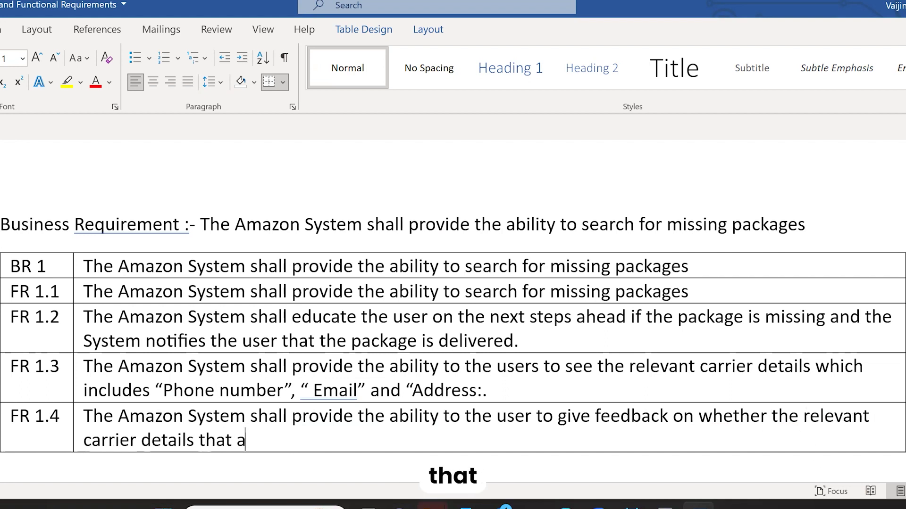
type("re displaye")
key("BackSpace")
type("ispla")
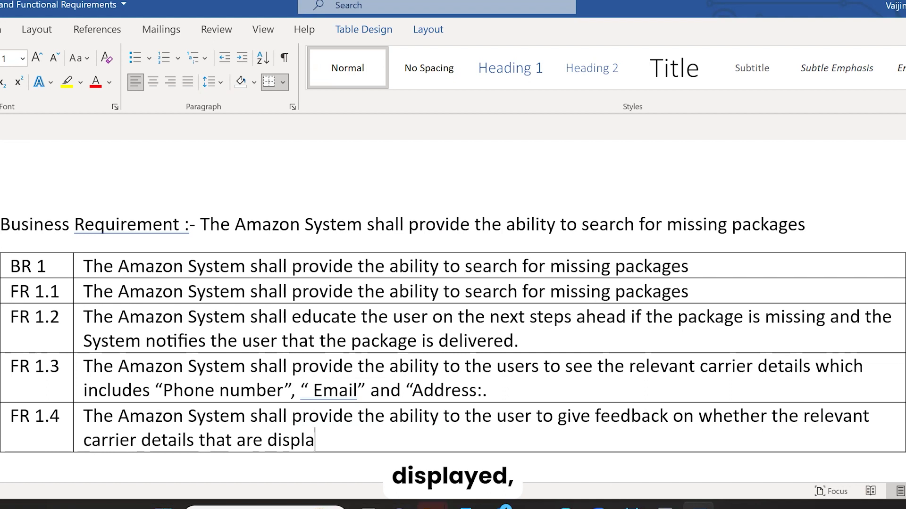
type("yed is help")
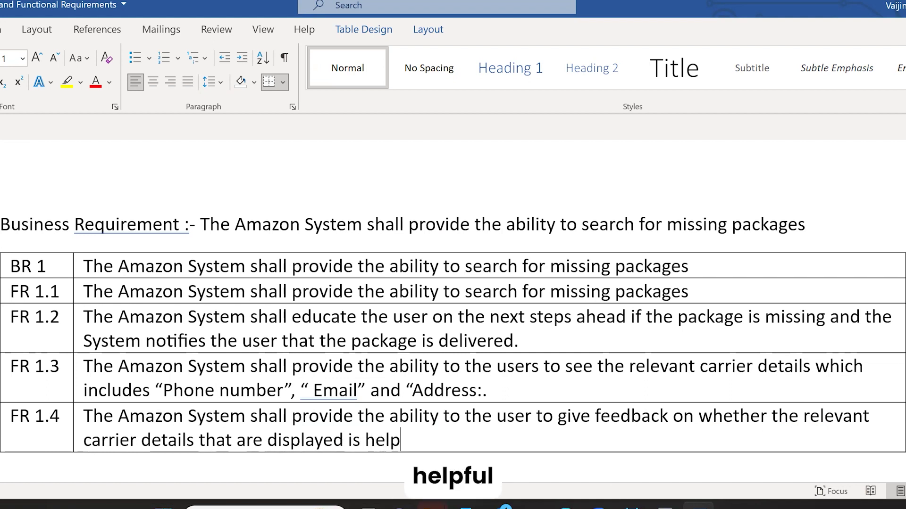
type("ful ot no")
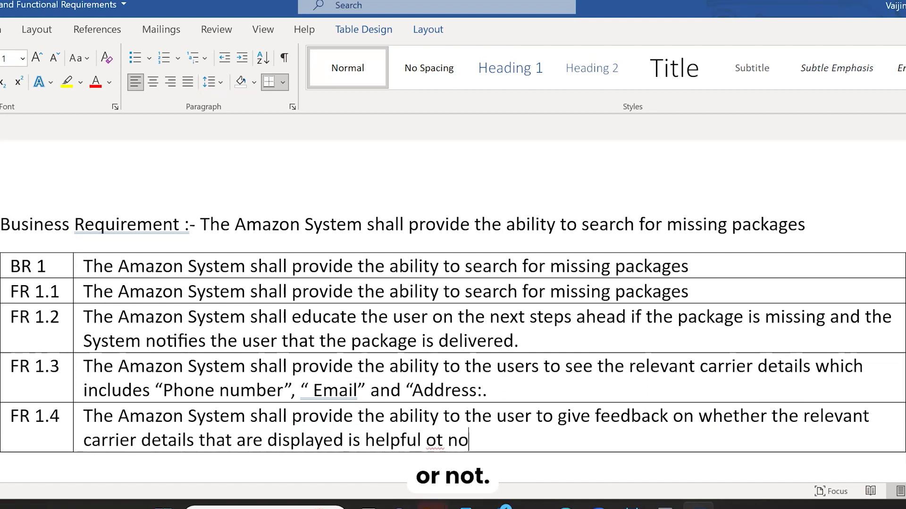
key("BackSpace")
key("BackSpace")
key("BackSpace")
key("BackSpace")
type("r not.")
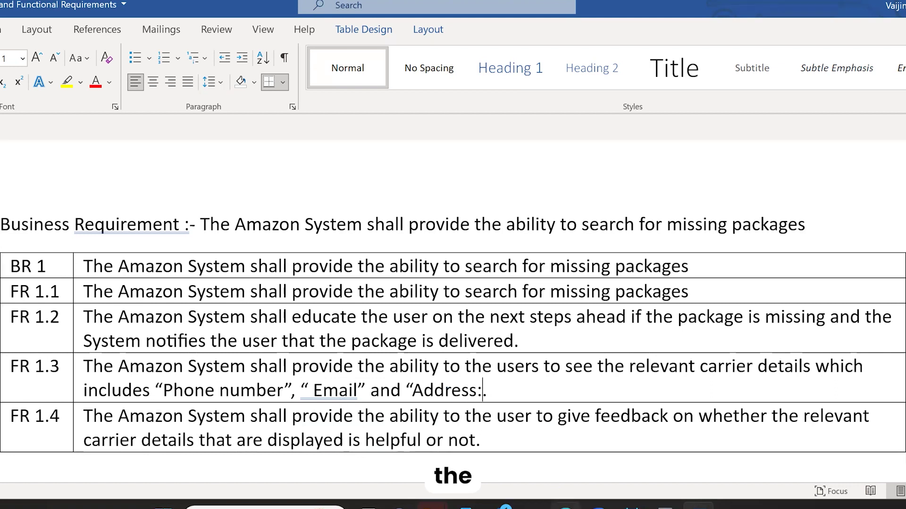
key("BackSpace")
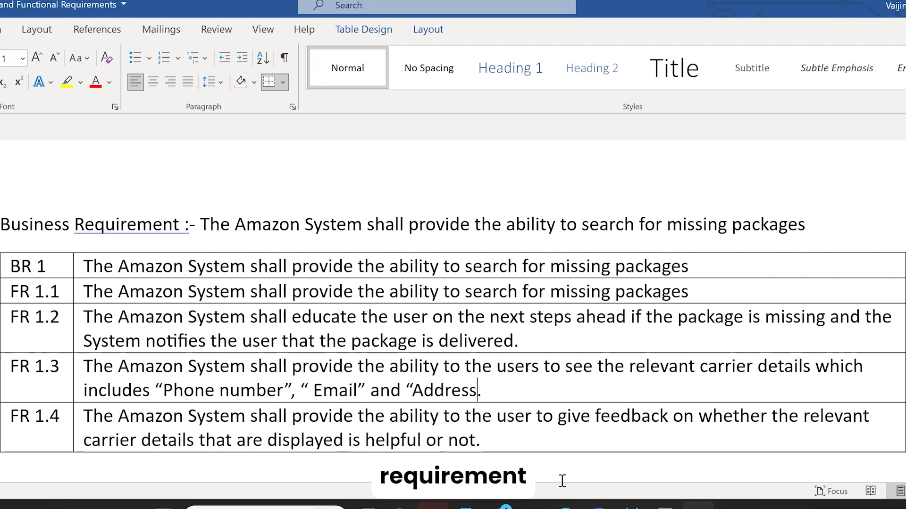
left_click(565, 505)
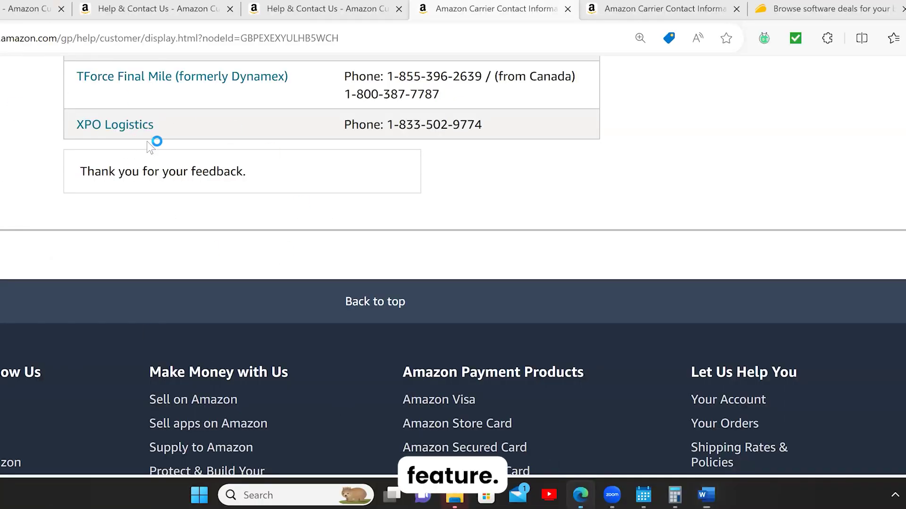
- Open the Where's My Stuff? help page from the breadcrumb
scroll(224, 212, "up", 5)
scroll(330, 228, "up", 8)
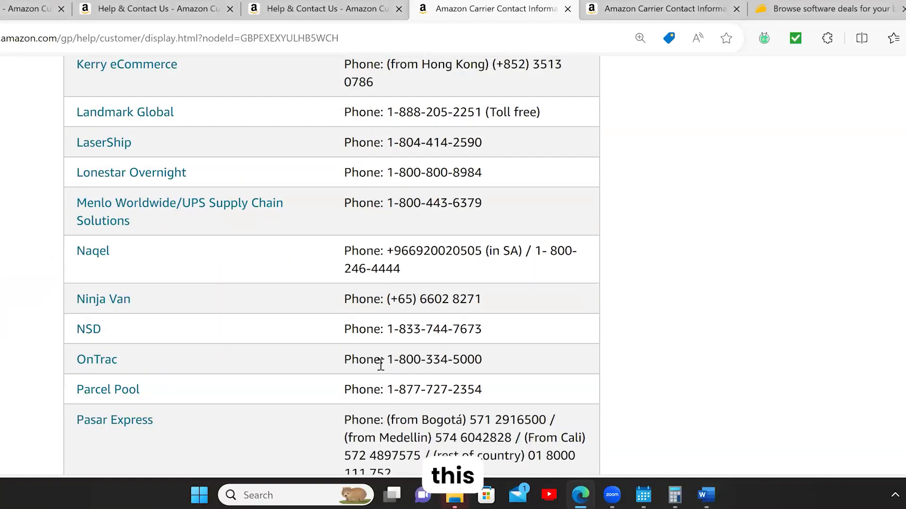
scroll(380, 365, "up", 10)
scroll(380, 364, "up", 8)
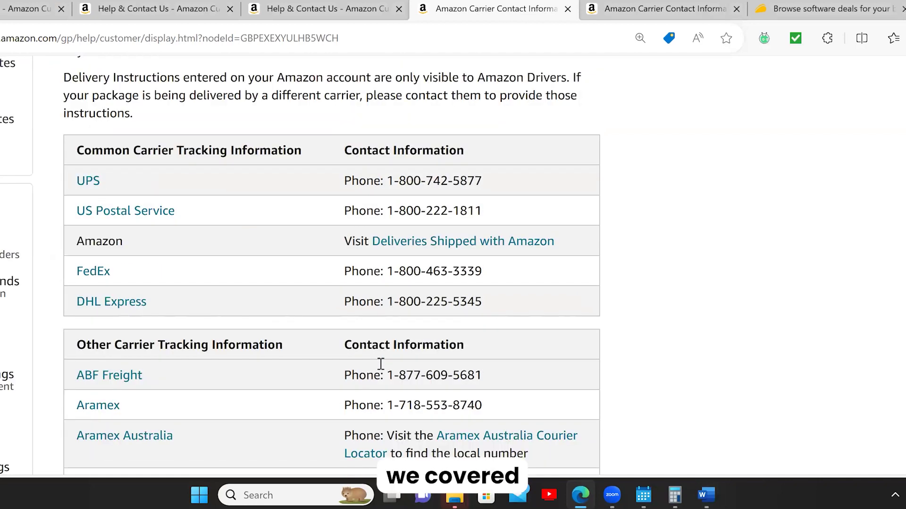
scroll(381, 365, "up", 8)
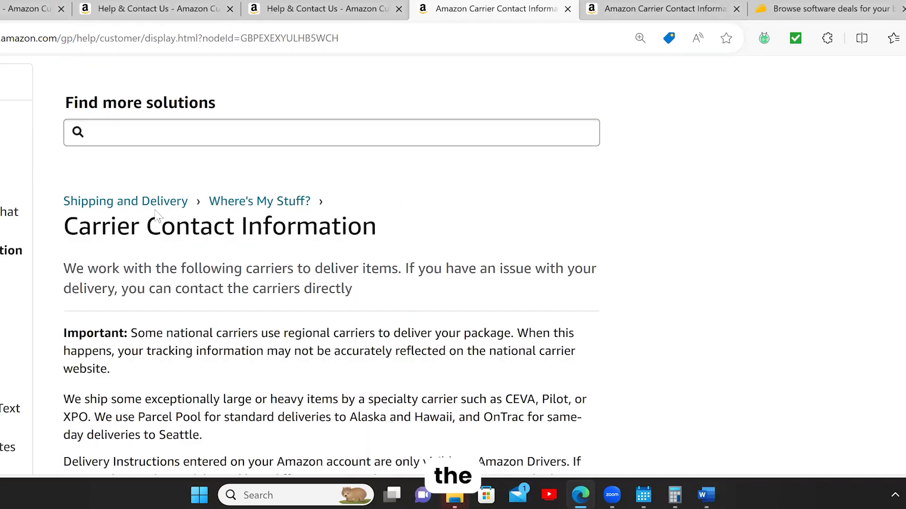
left_click(227, 204)
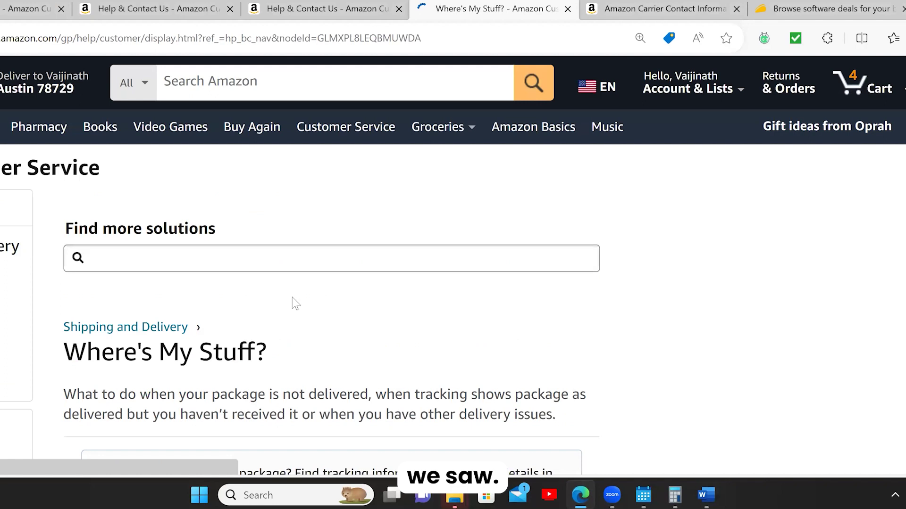
scroll(293, 298, "down", 8)
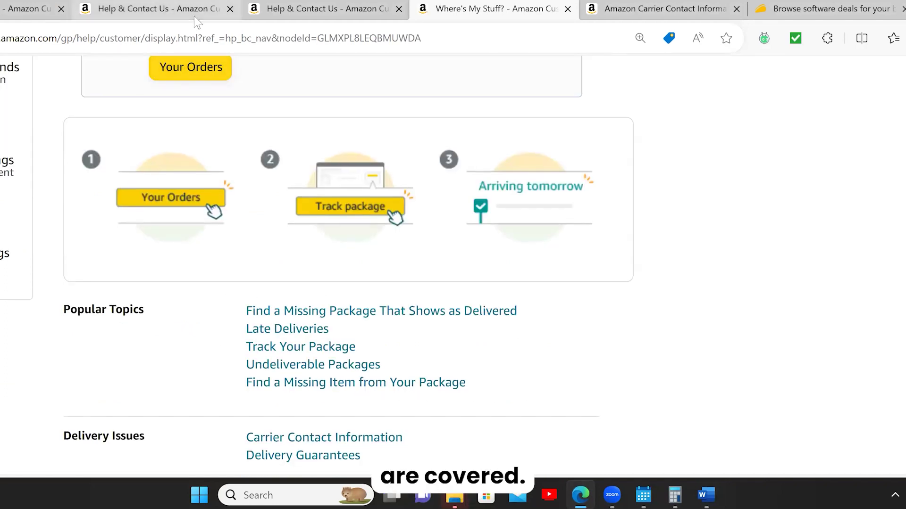
- Review the missing-package-shows-Delivered article, then its Carrier Contact Information page
left_click(194, 16)
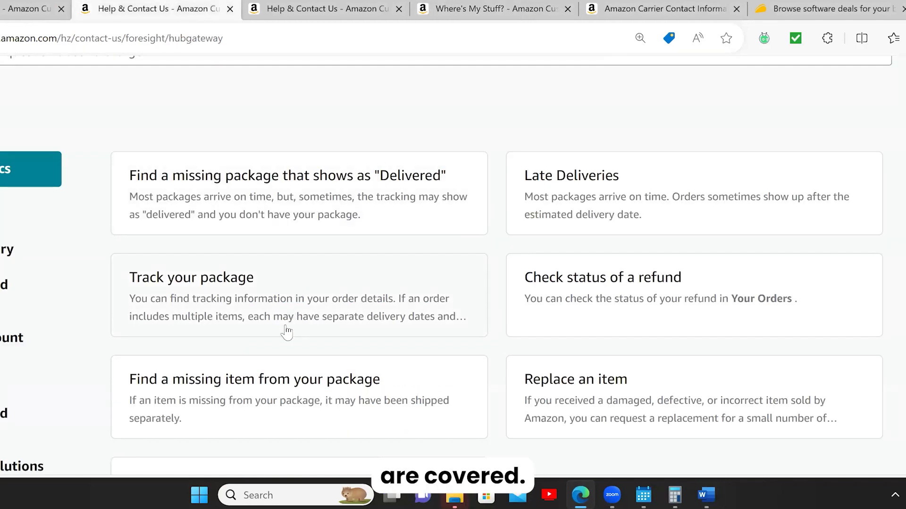
left_click(224, 217)
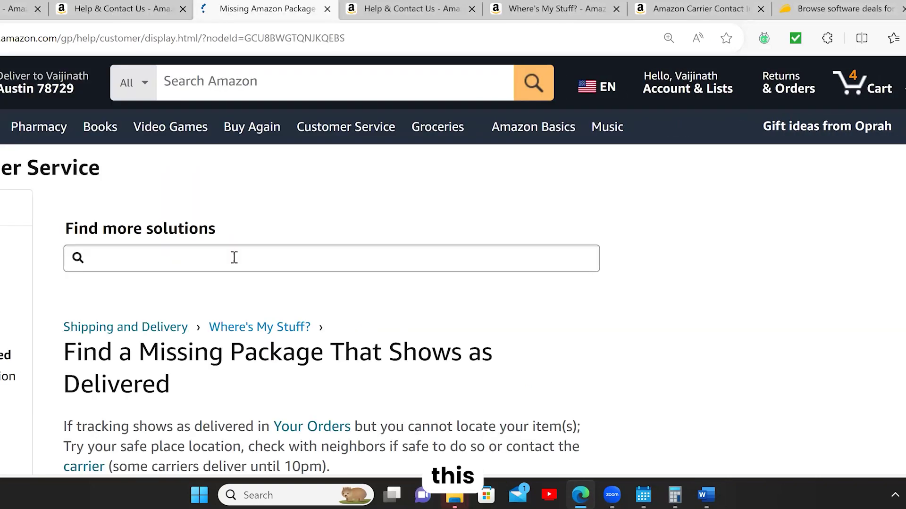
scroll(237, 259, "down", 5)
scroll(314, 224, "down", 4)
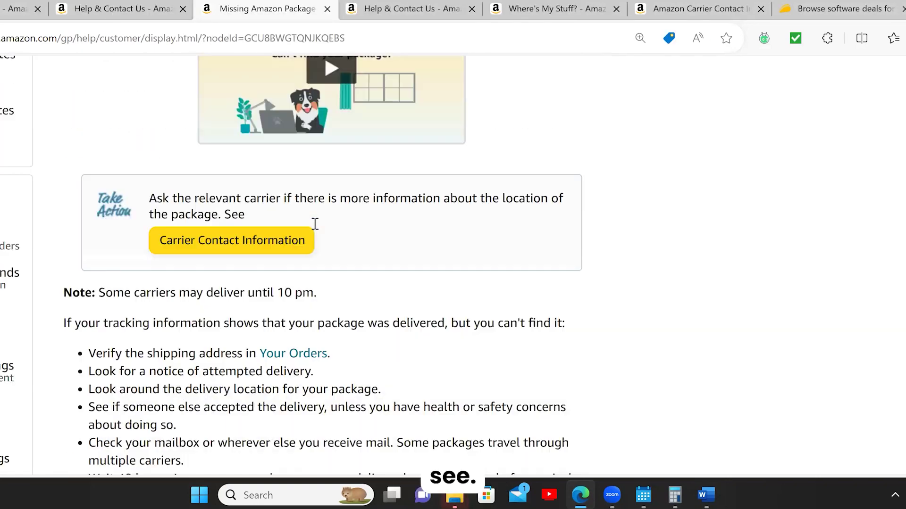
scroll(260, 276, "up", 1)
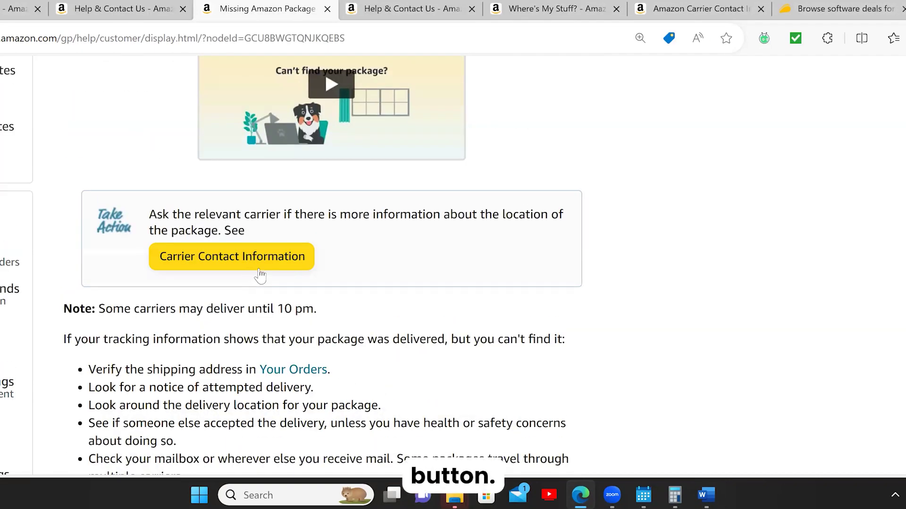
left_click(260, 276)
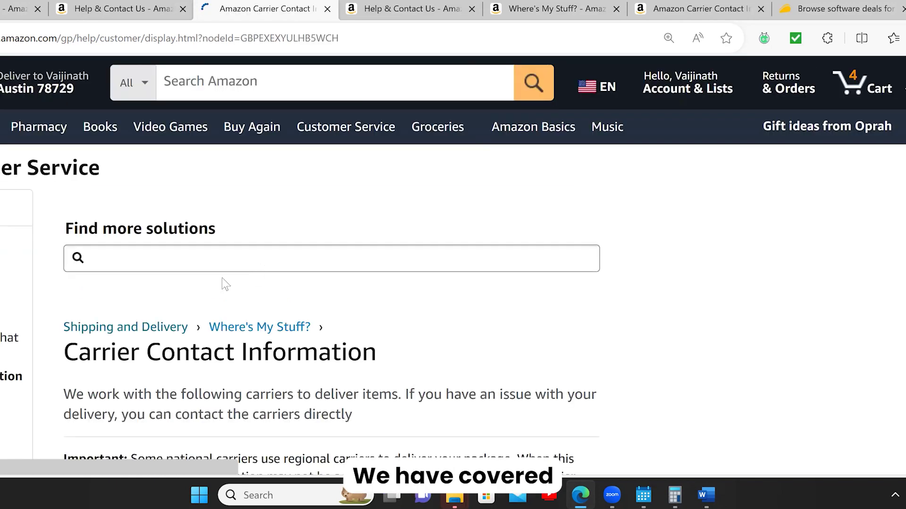
- Return to the Word document and select the whole BR 1 table row
scroll(257, 278, "down", 8)
scroll(260, 307, "down", 5)
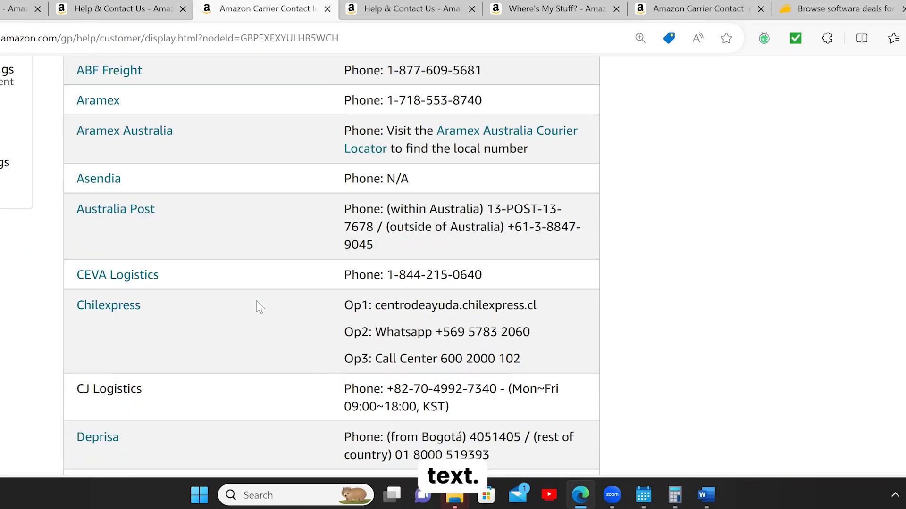
scroll(260, 307, "up", 15)
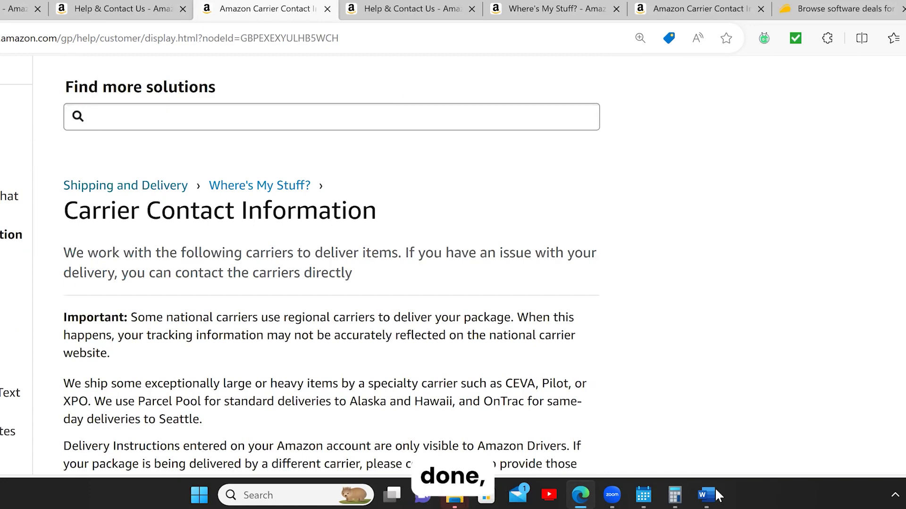
left_click(707, 495)
left_click_drag(690, 269, 49, 270)
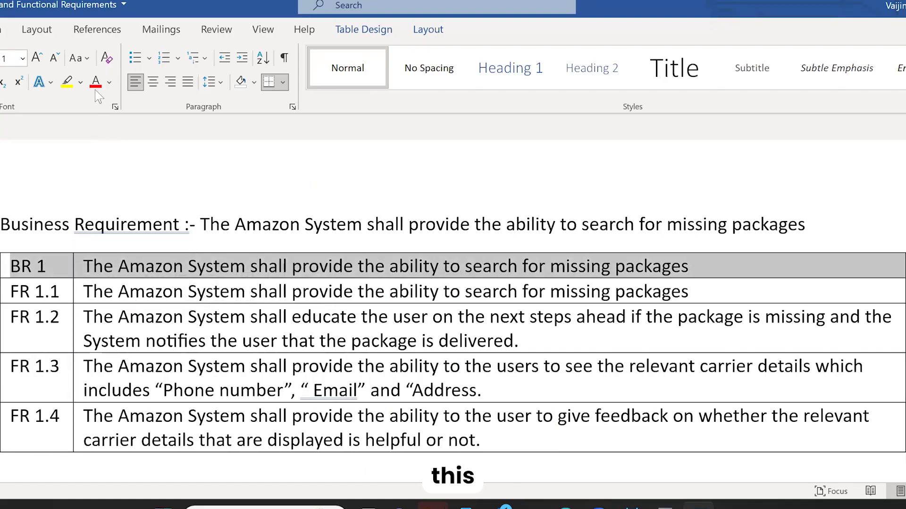